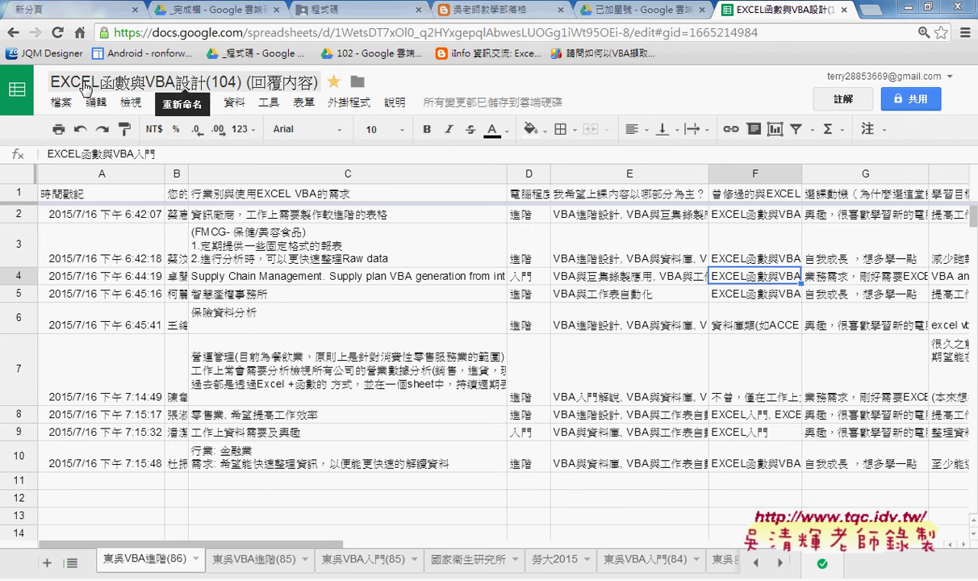
Glance at the starred Drive files and the create-new apps list, then return to the responses spreadsheet
left_click(602, 12)
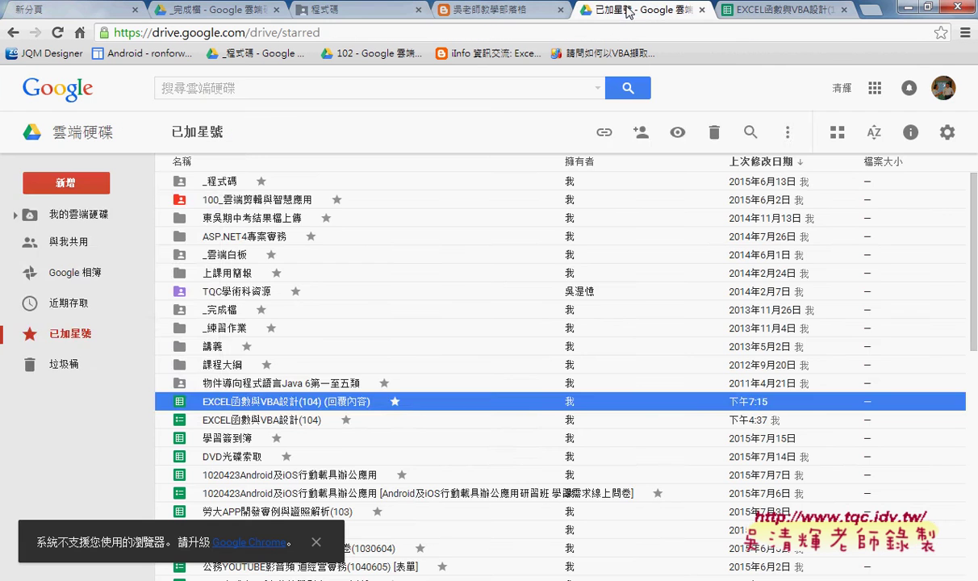
left_click(50, 190)
mouse_move(113, 397)
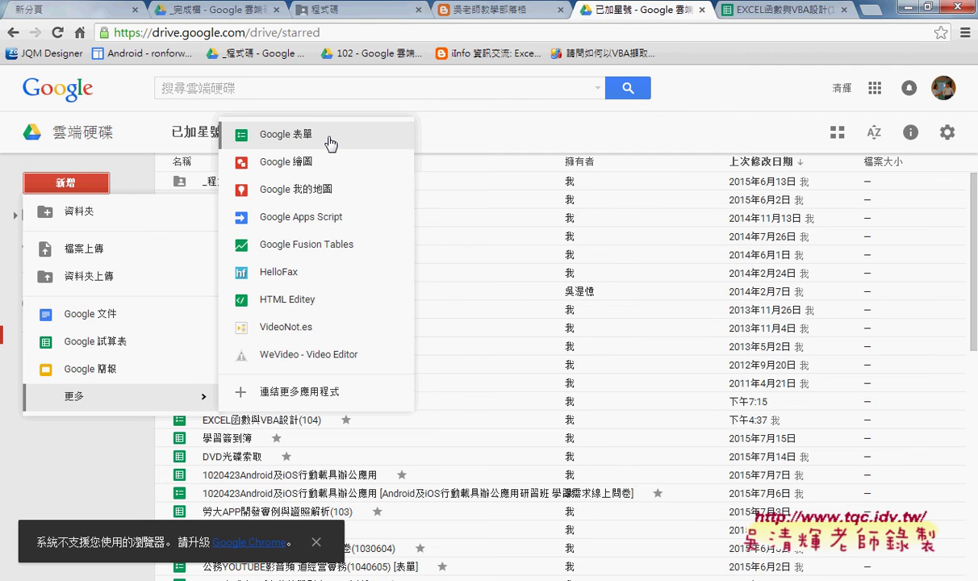
left_click(784, 9)
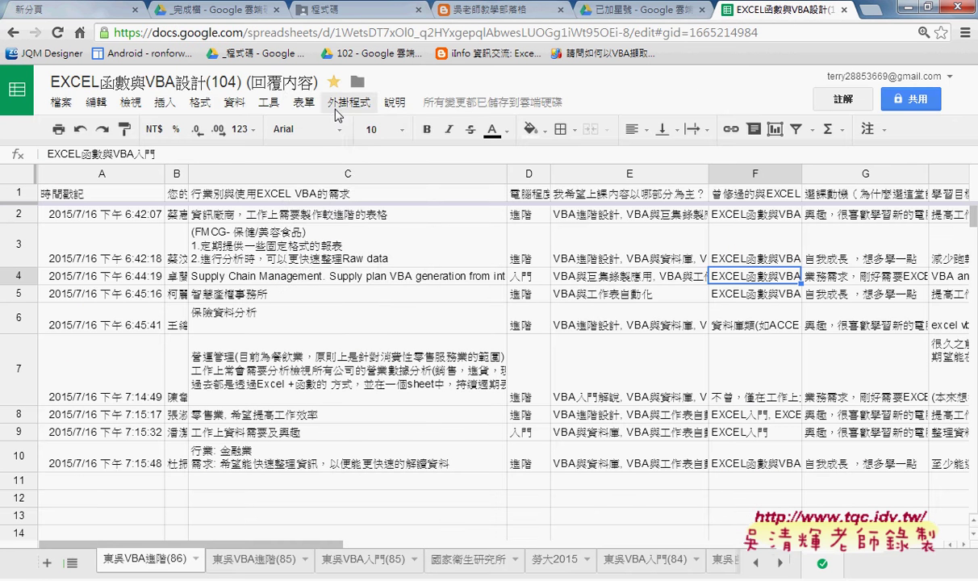
Open the linked EXCEL函數與VBA設計(104) form for editing, review its questions, then start a blank tab
left_click(304, 102)
left_click(300, 129)
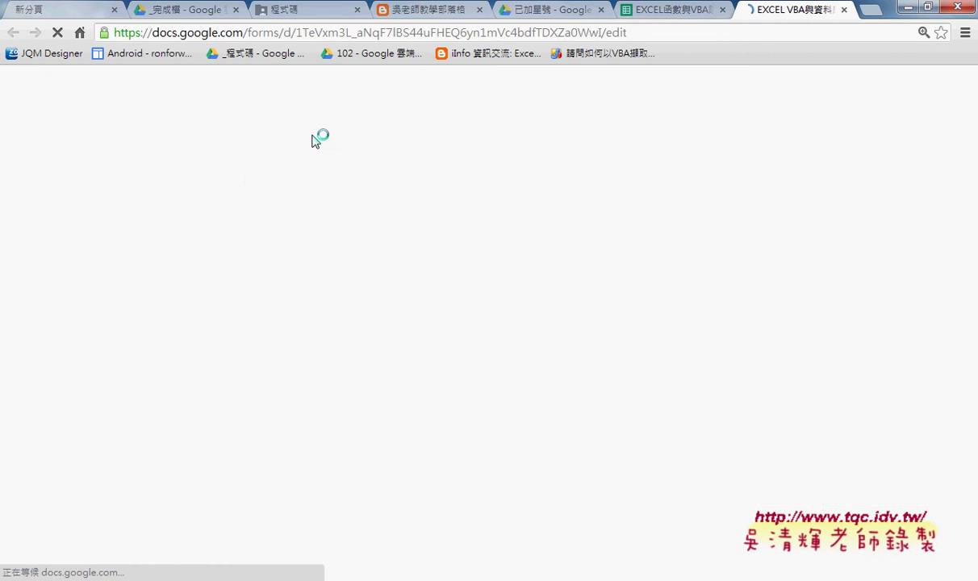
scroll(242, 415, "down", 2)
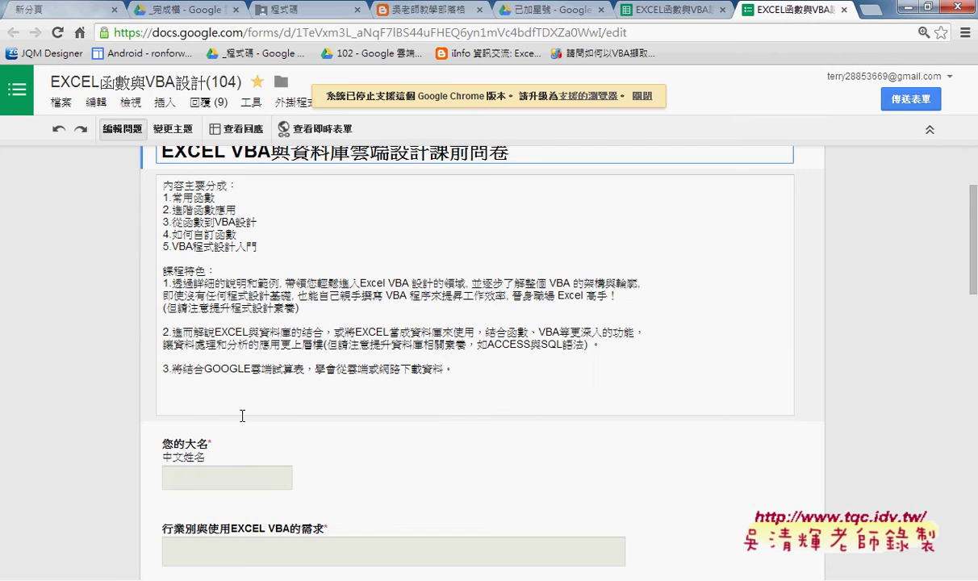
scroll(65, 410, "down", 1)
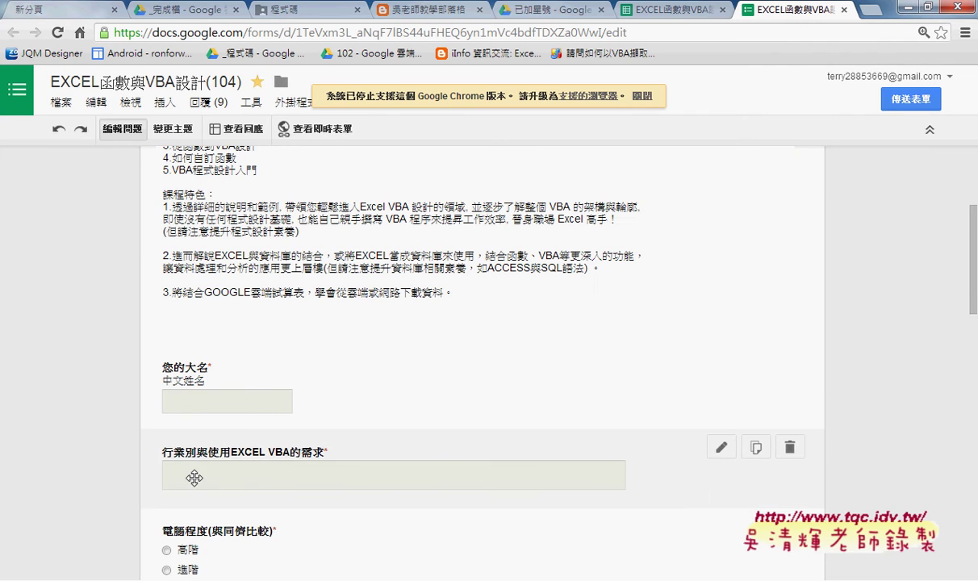
scroll(142, 496, "down", 3)
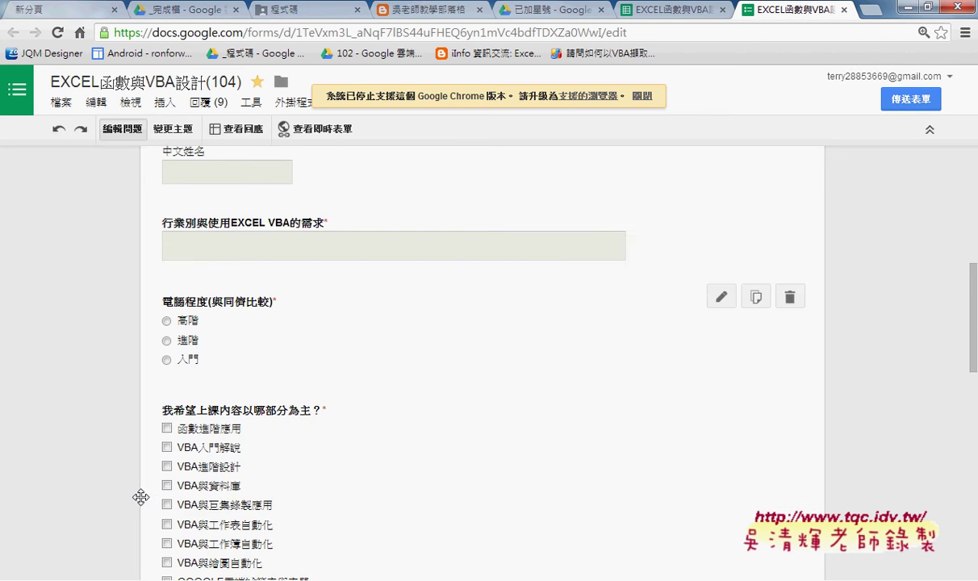
scroll(421, 511, "down", 3)
scroll(424, 516, "down", 4)
scroll(424, 514, "up", 2)
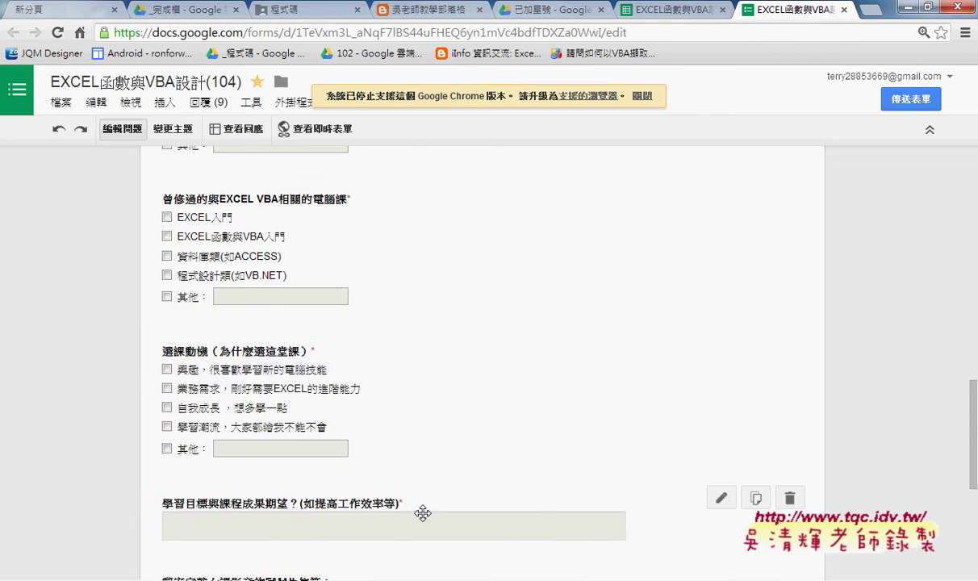
scroll(422, 511, "up", 6)
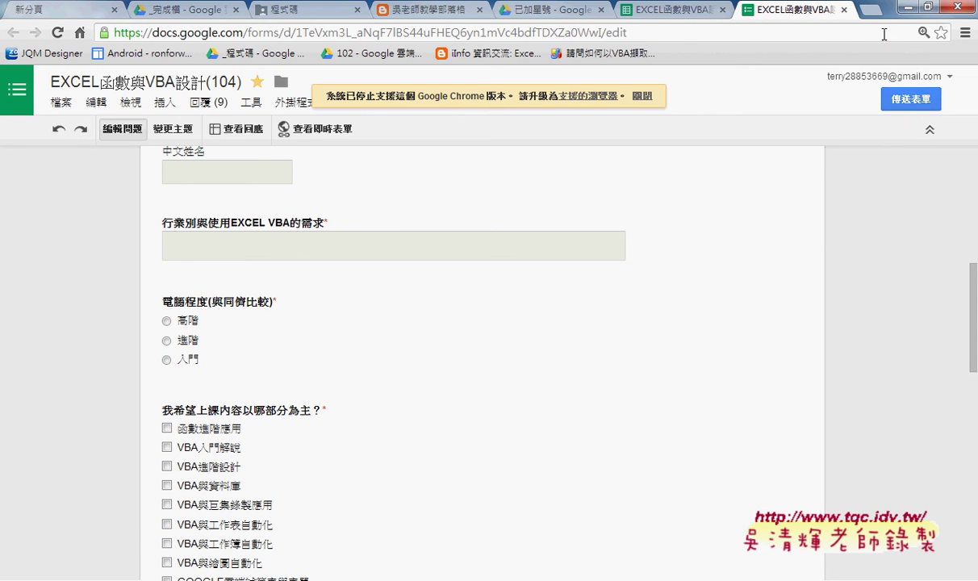
key("ctrl+t")
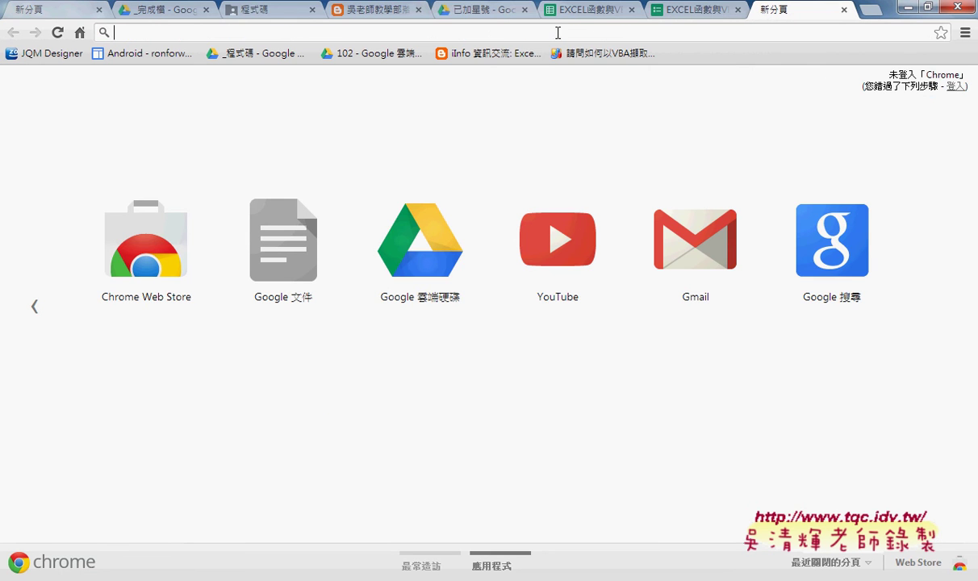
Load goo.gl and view the Details analytics for goo.gl/xoghkl, showing 13 total clicks
type("ㄐ")
key("BackSpace")
type("goo")
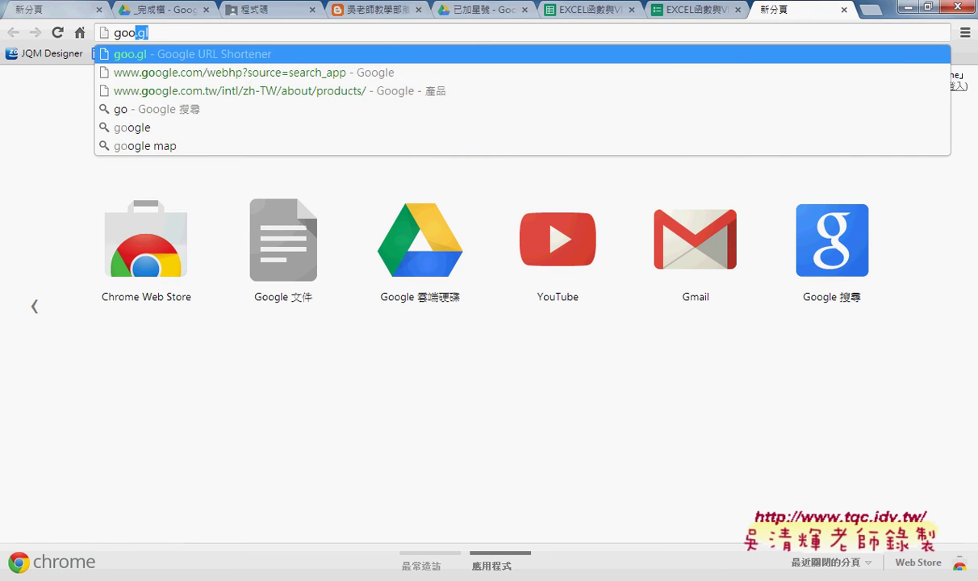
type(".gl")
key("Return")
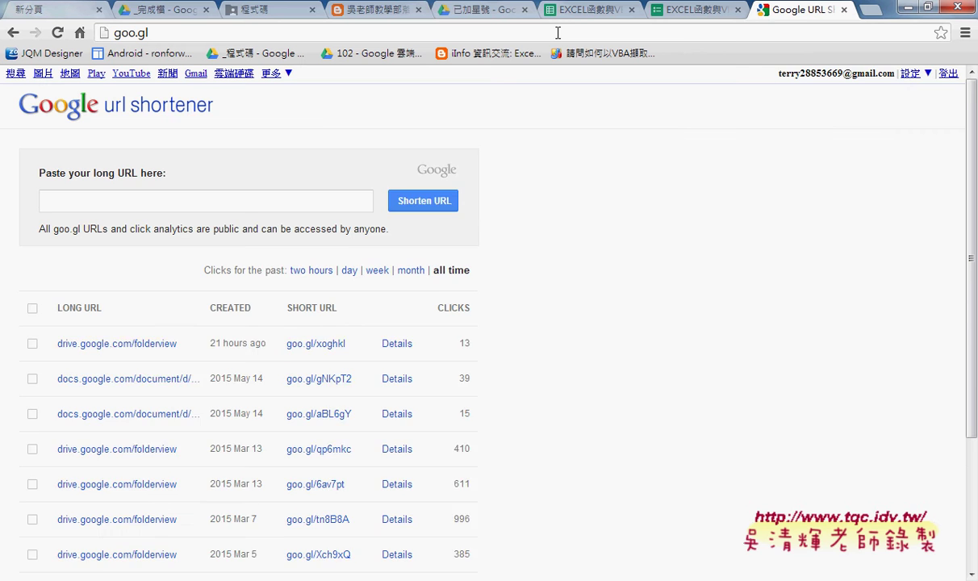
left_click(396, 371)
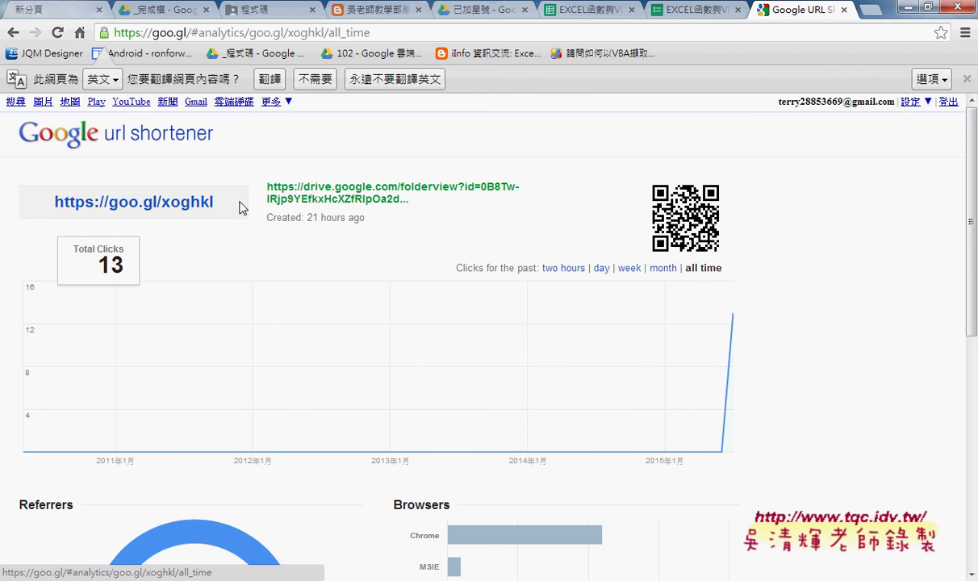
scroll(583, 325, "down", 3)
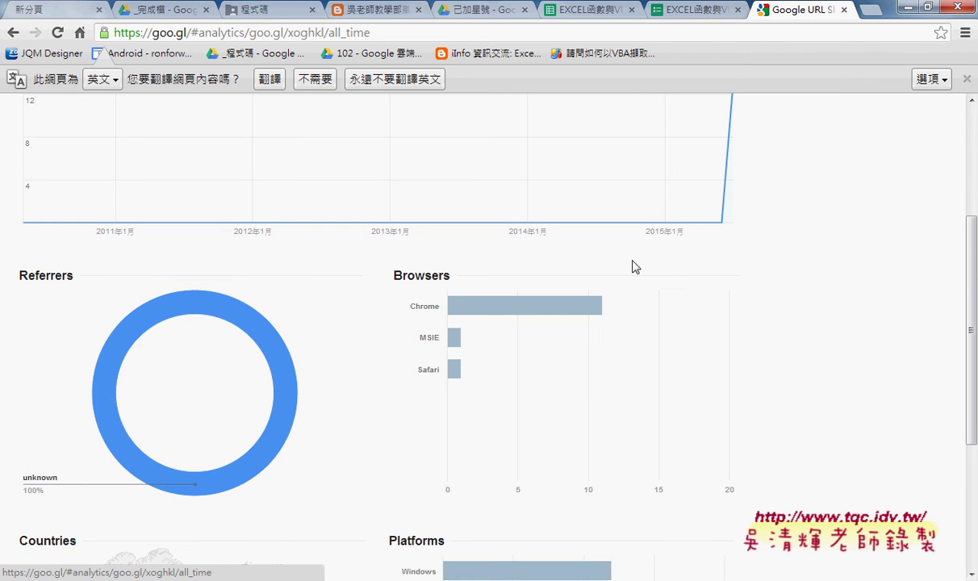
scroll(638, 270, "up", 1)
scroll(775, 304, "up", 2)
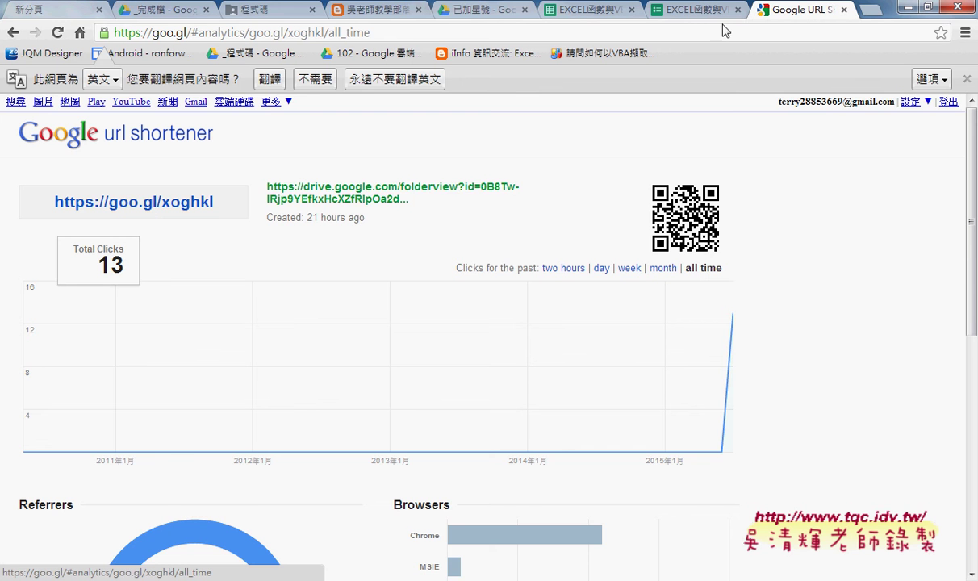
Open and close the form's 傳送表單 options, then glance back at the short link's analytics
left_click(687, 11)
left_click(894, 105)
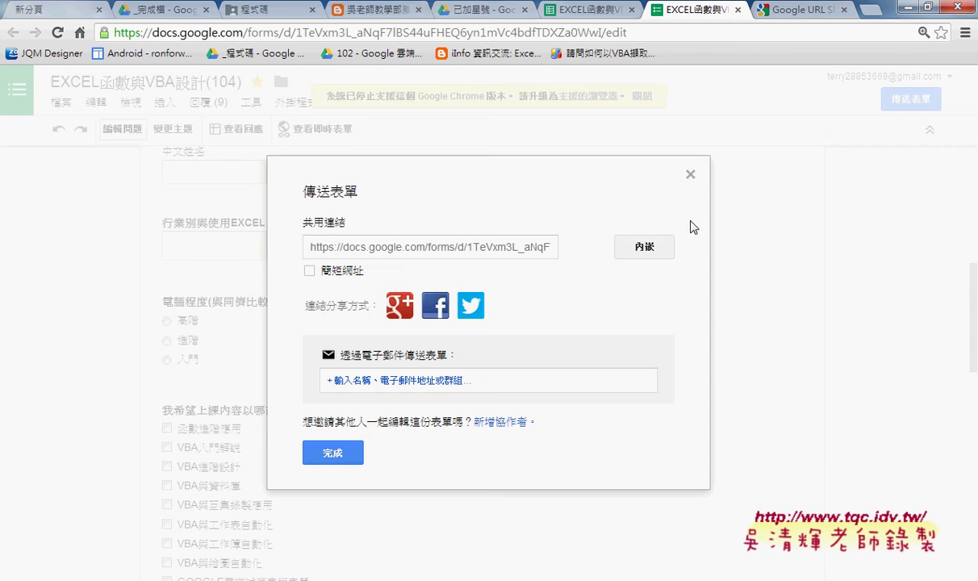
left_click(690, 174)
left_click(775, 9)
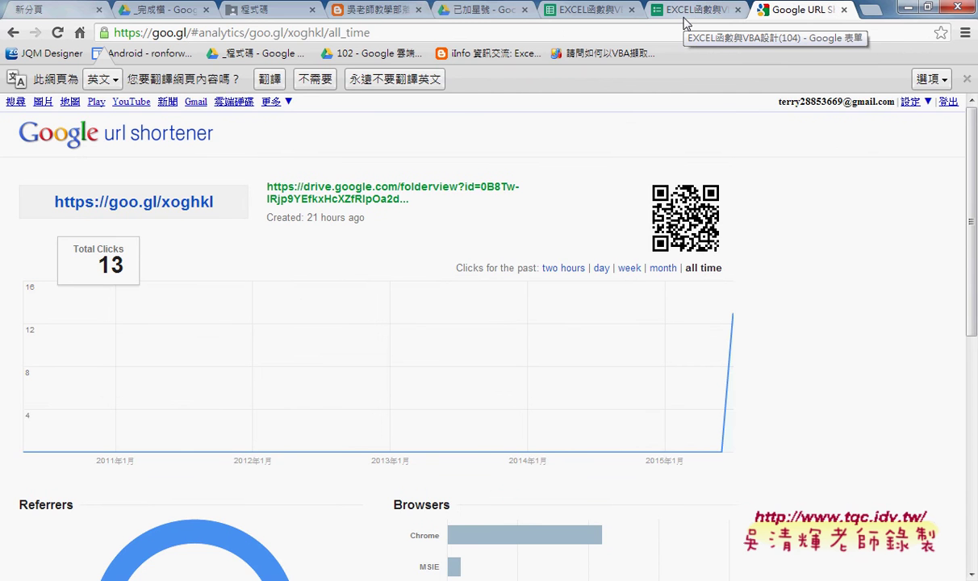
Dismiss the browser warning in the form editor and open the 查看回應 responses spreadsheet
left_click(684, 11)
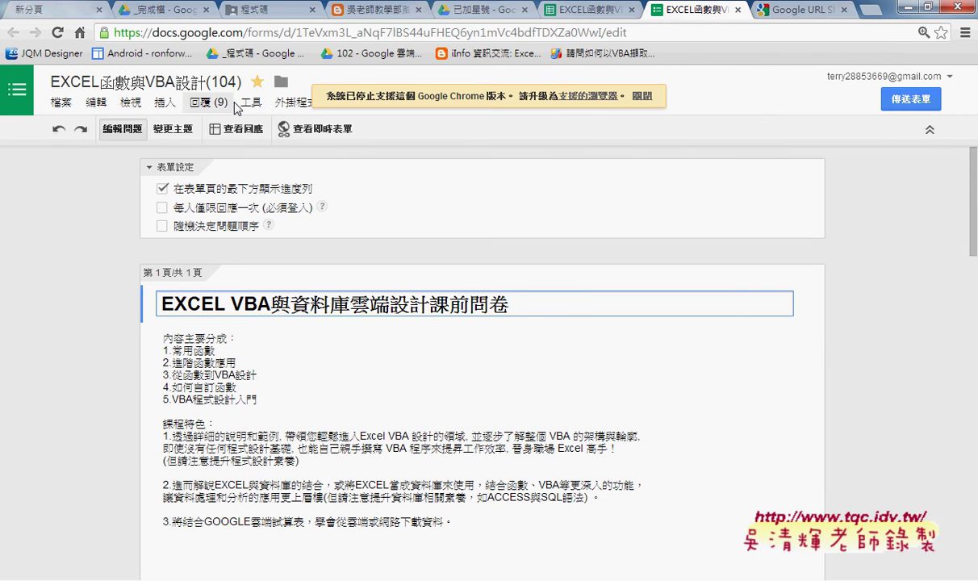
left_click(642, 96)
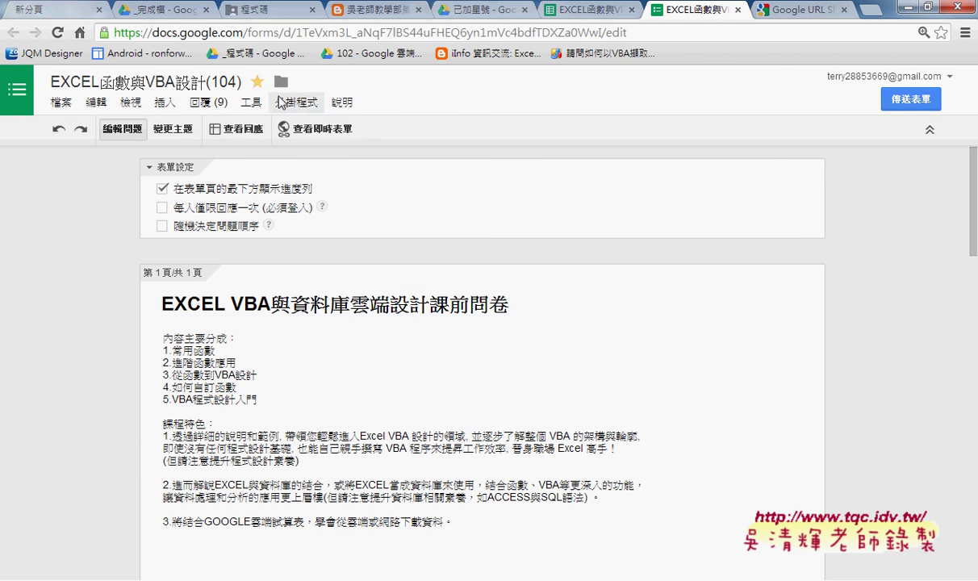
left_click(247, 105)
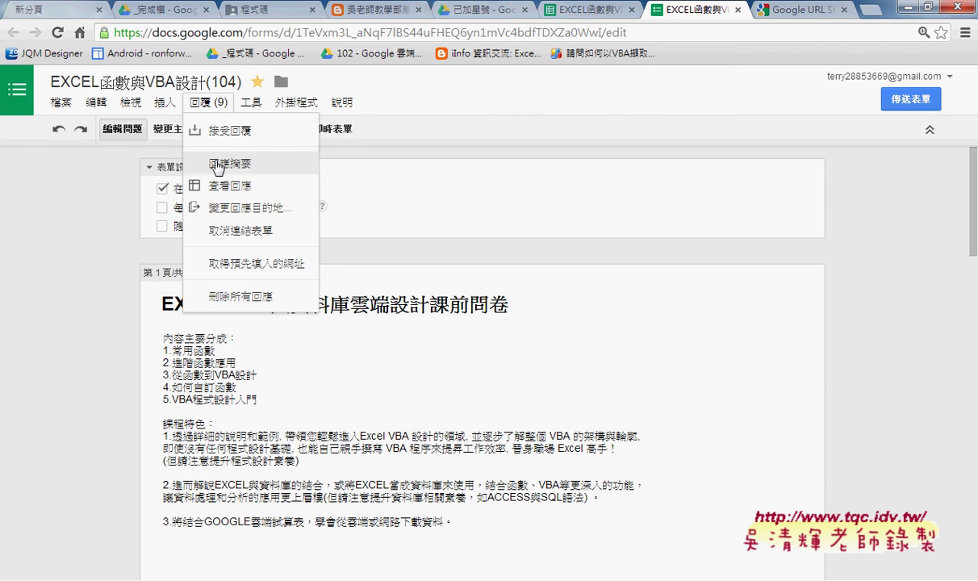
left_click(444, 87)
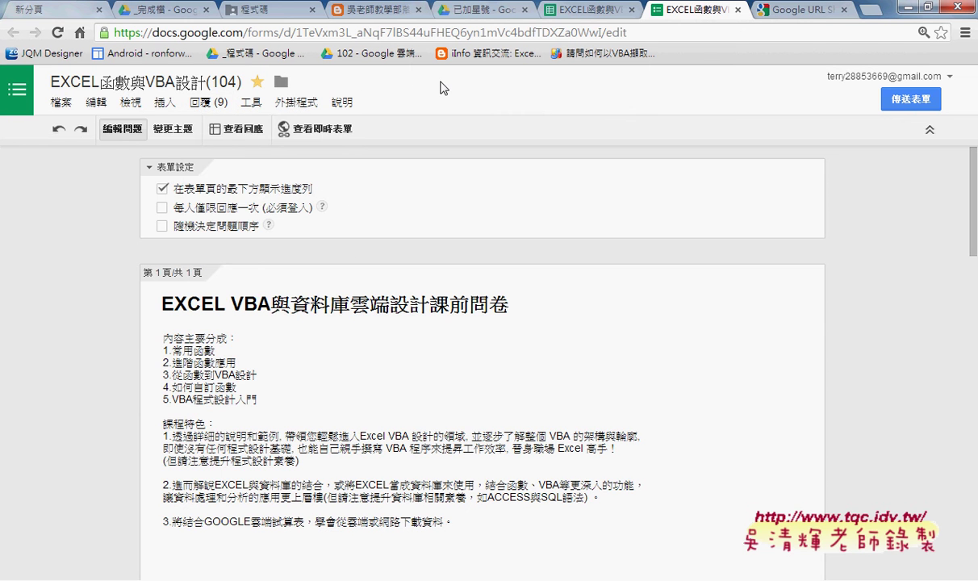
left_click(236, 131)
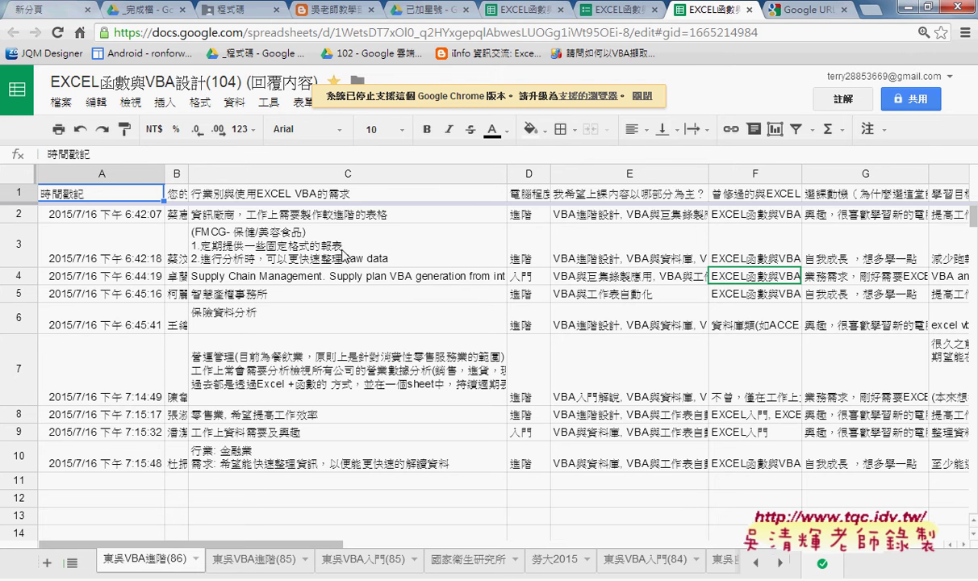
Close the duplicate spreadsheet tab and browse File > Download as > Microsoft Excel
left_click(561, 10)
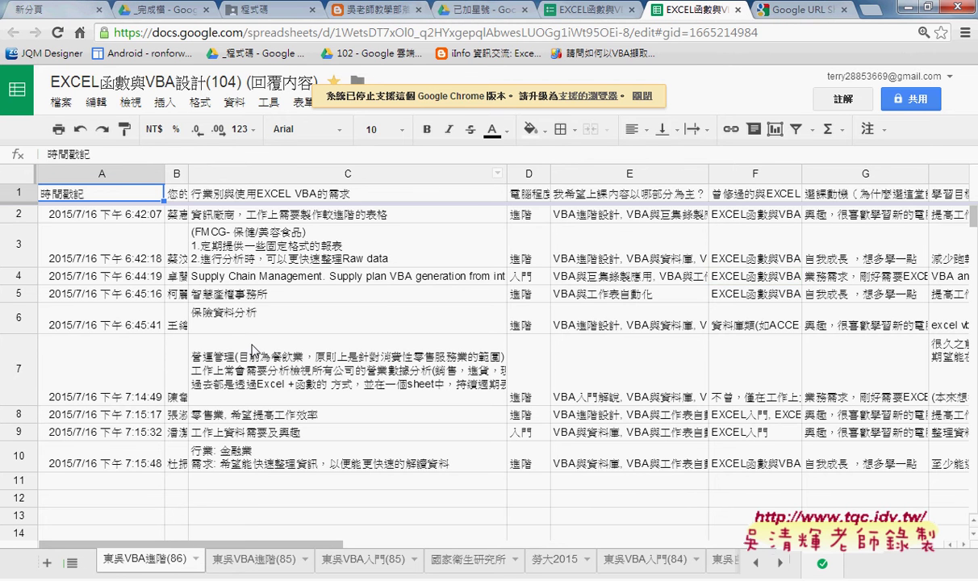
left_click(60, 103)
mouse_move(121, 388)
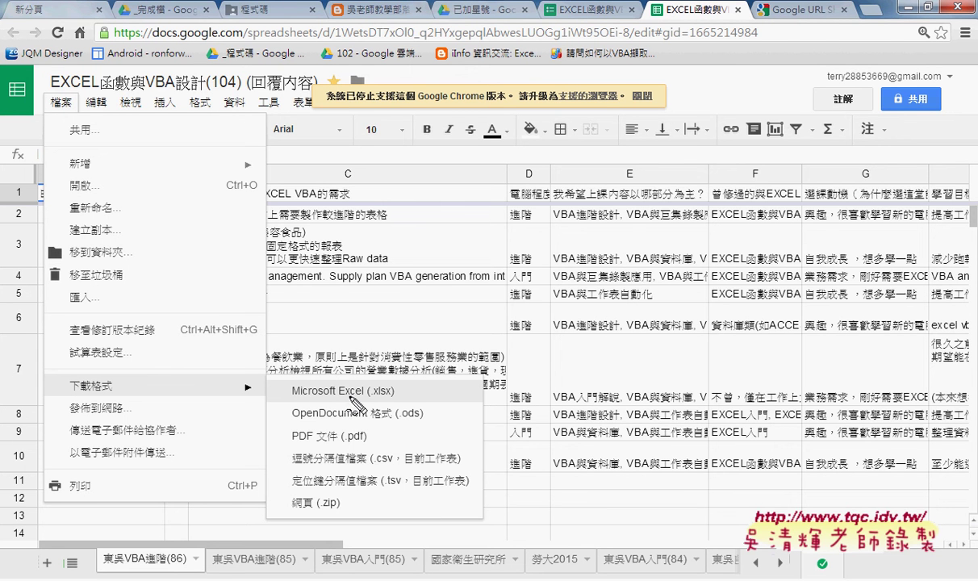
mouse_move(410, 397)
left_mouse_down()
mouse_move(331, 380)
mouse_move(400, 386)
left_mouse_up()
mouse_move(136, 398)
left_mouse_down()
mouse_move(81, 370)
mouse_move(123, 389)
mouse_move(257, 380)
mouse_move(265, 416)
left_mouse_up()
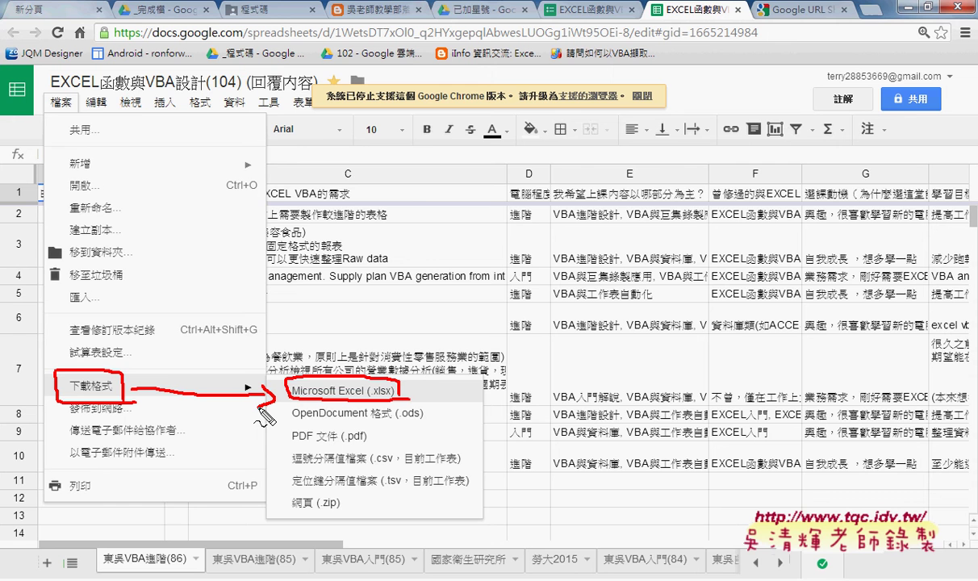
Cancel the download, dismiss the unsupported-browser banner, and bring up the Form menu
key("Escape")
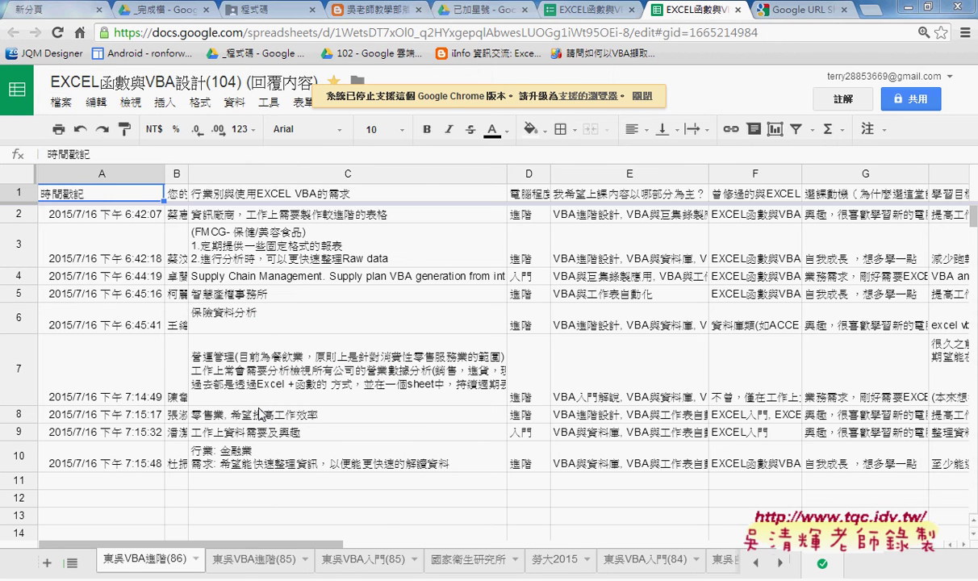
left_click(642, 95)
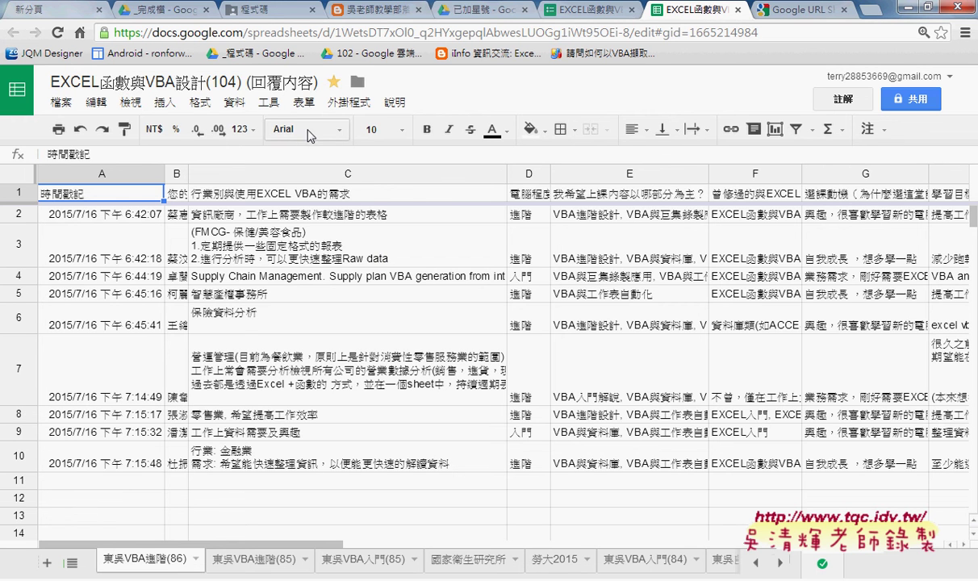
left_click(304, 106)
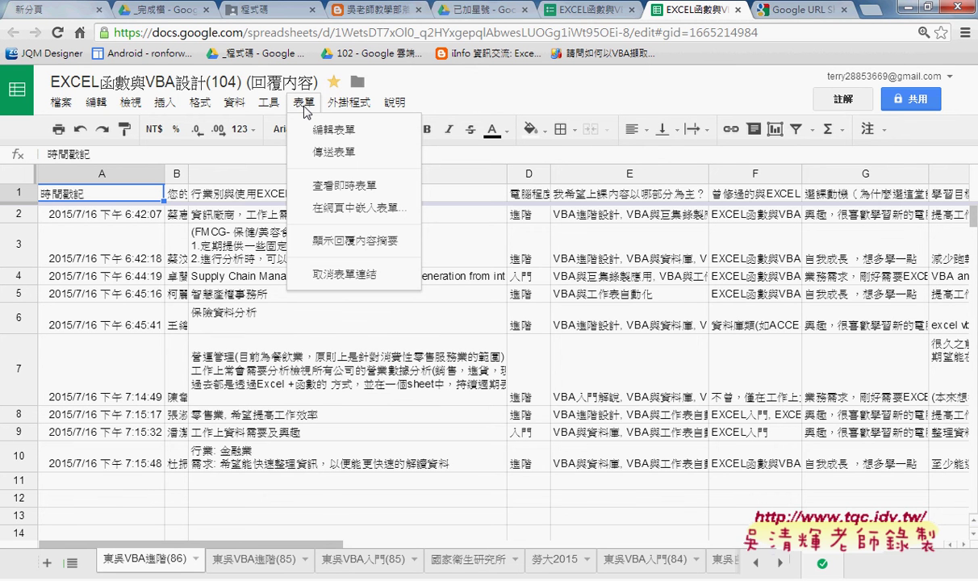
Show the response summary charts, with 電腦程度 at 77.8% 進階, comparing them against the response sheet
left_click(339, 240)
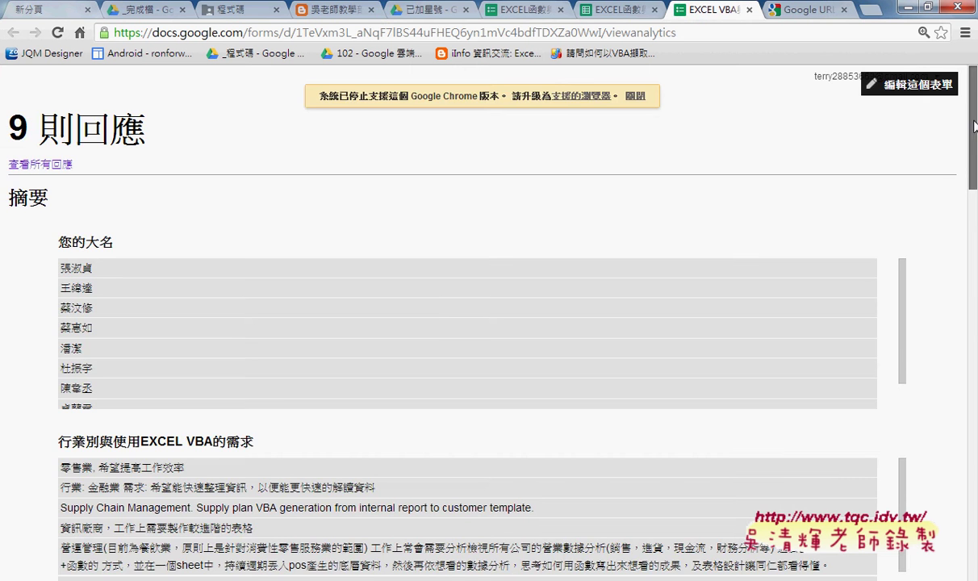
left_click_drag(975, 127, 975, 261)
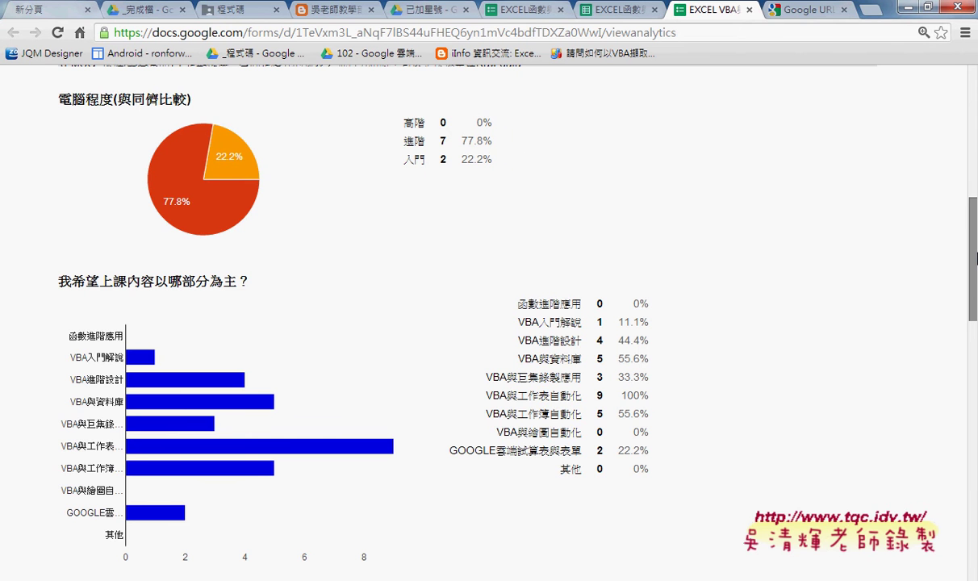
left_click(611, 11)
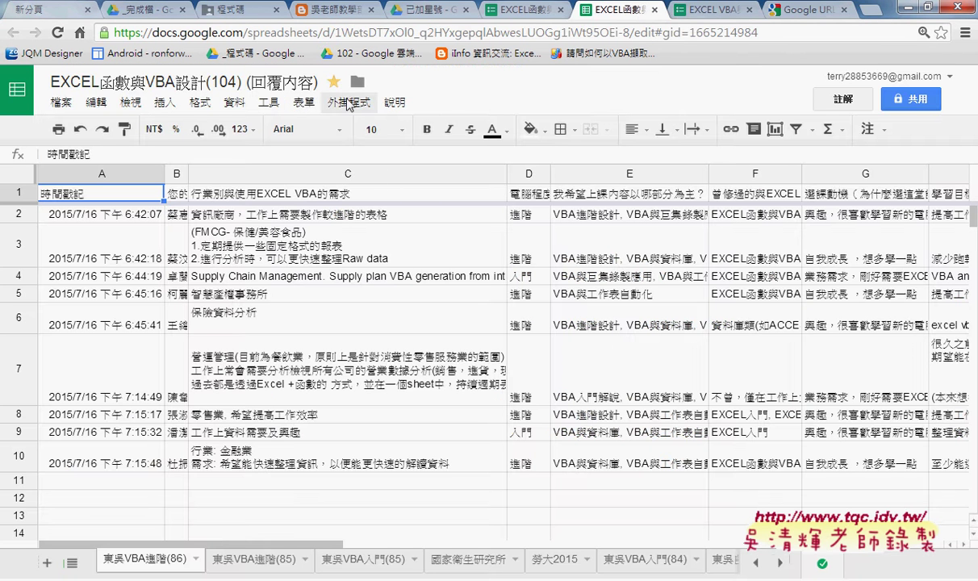
left_click(303, 103)
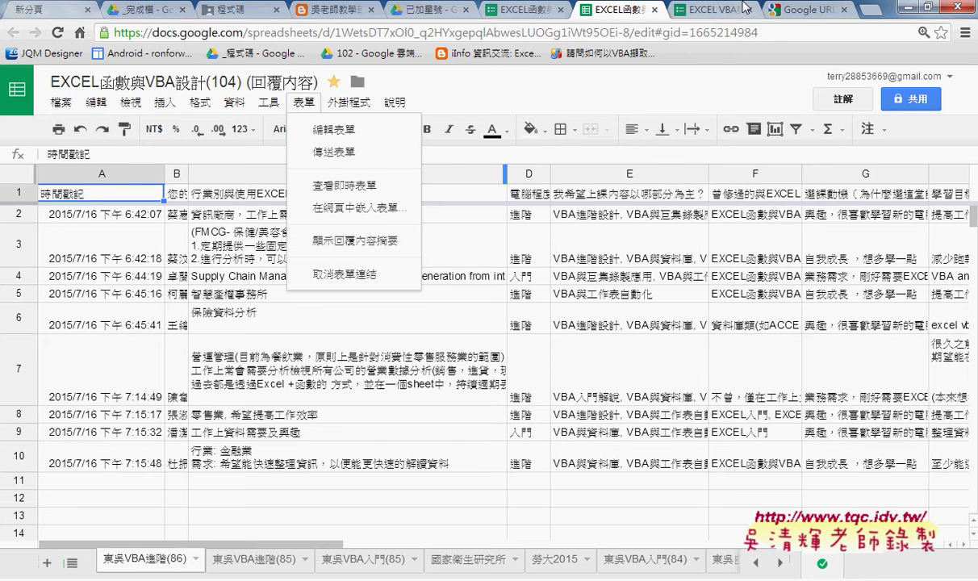
left_click(703, 10)
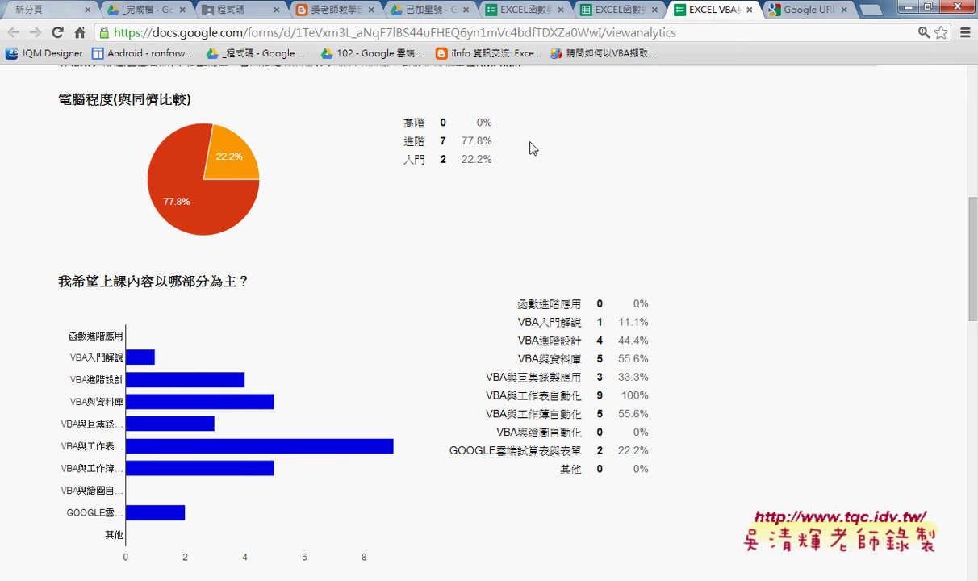
mouse_move(505, 141)
left_mouse_down()
mouse_move(411, 139)
mouse_move(495, 141)
left_mouse_up()
left_click_drag(494, 274, 491, 142)
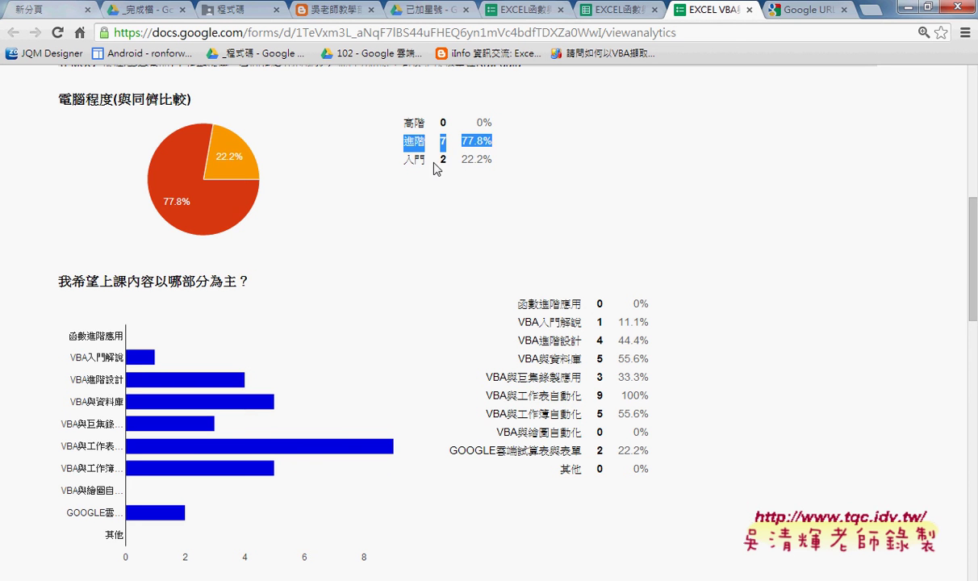
left_click_drag(401, 159, 494, 159)
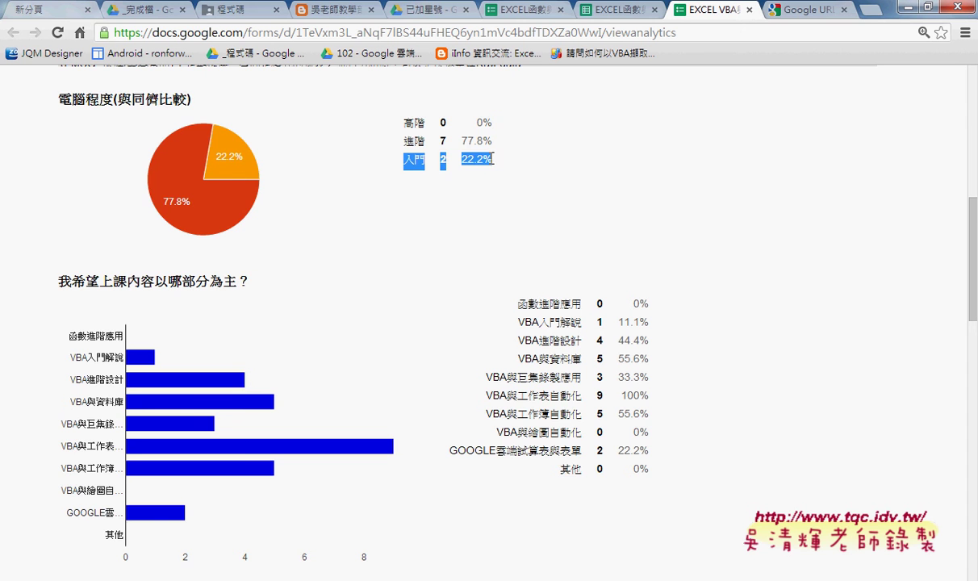
scroll(494, 162, "down", 2)
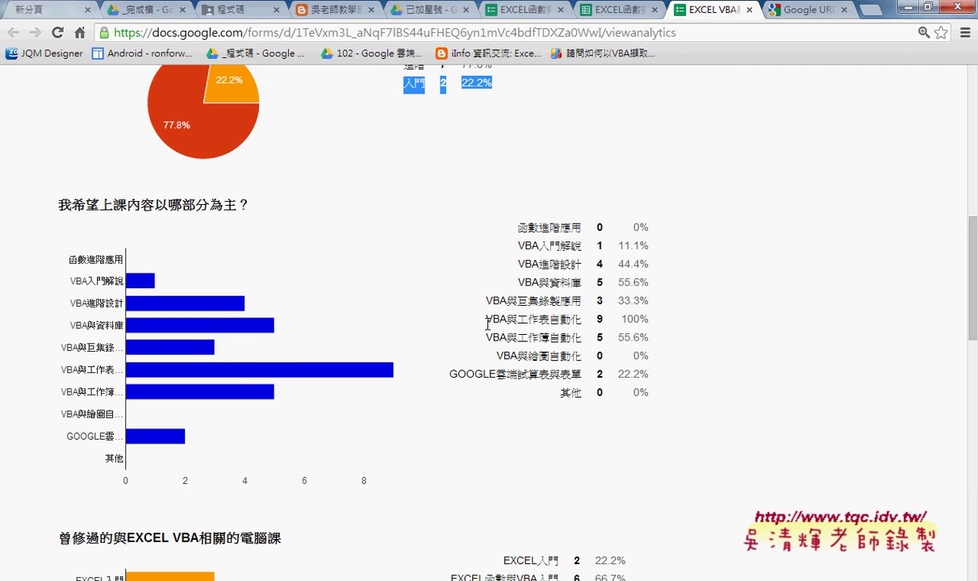
left_click_drag(484, 321, 605, 328)
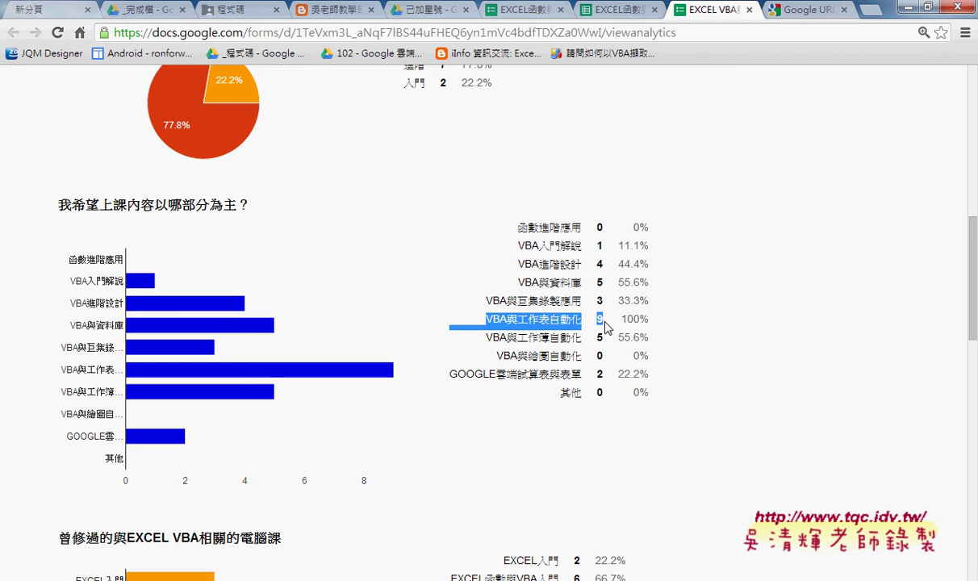
left_click_drag(582, 338, 489, 332)
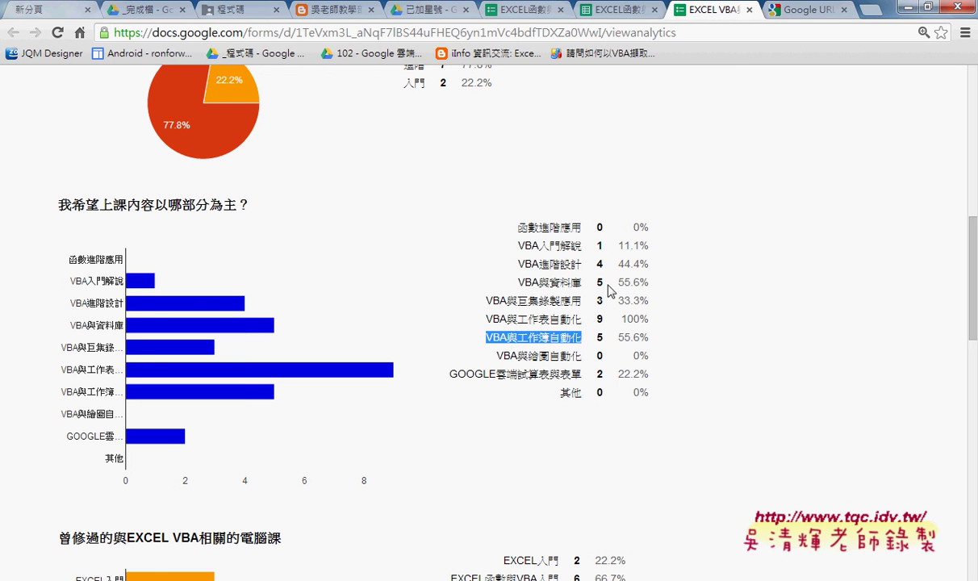
left_click_drag(604, 282, 519, 282)
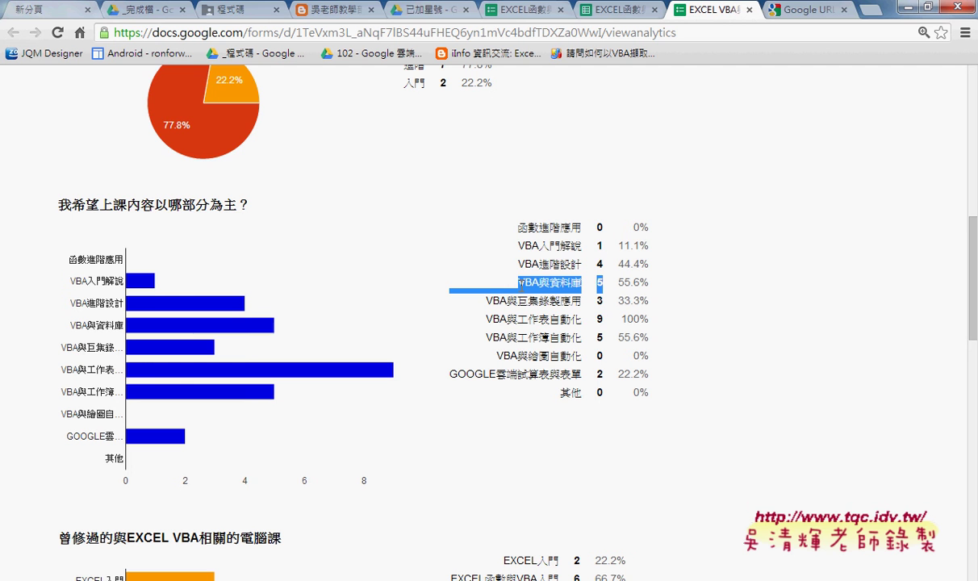
mouse_move(601, 284)
left_mouse_down()
mouse_move(606, 267)
mouse_move(647, 265)
left_mouse_up()
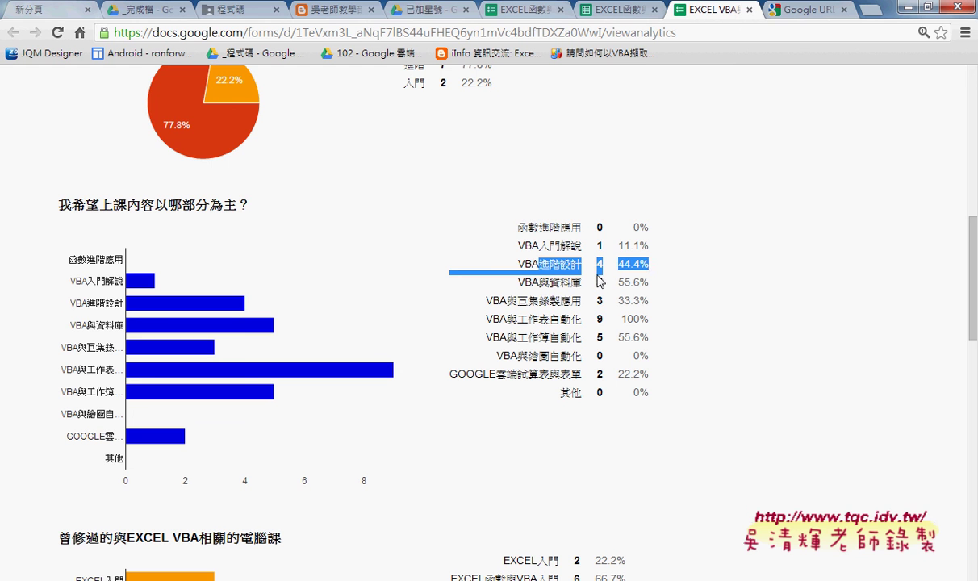
mouse_move(539, 246)
left_mouse_down()
mouse_move(561, 247)
mouse_move(560, 265)
mouse_move(561, 246)
mouse_move(561, 264)
left_mouse_up()
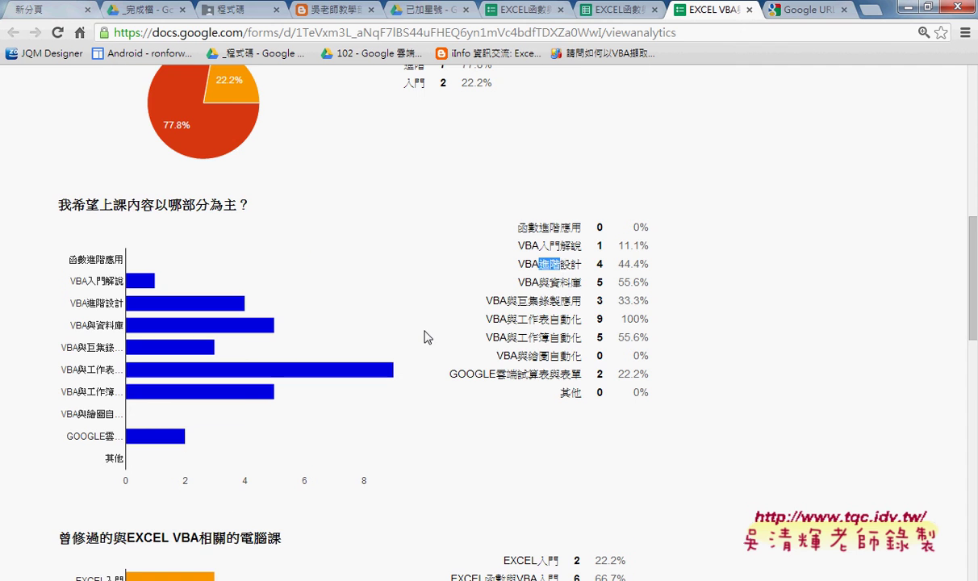
Highlight the EXCEL函數與VBA入門 count of 6 and the 業務需求 motivation, then close the summary tab
scroll(424, 337, "down", 5)
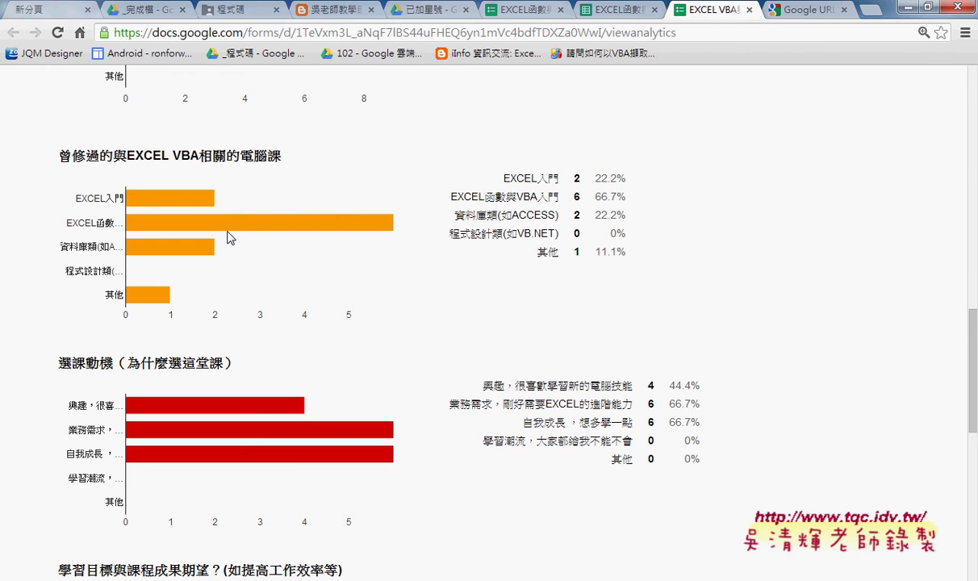
left_click_drag(619, 197, 464, 197)
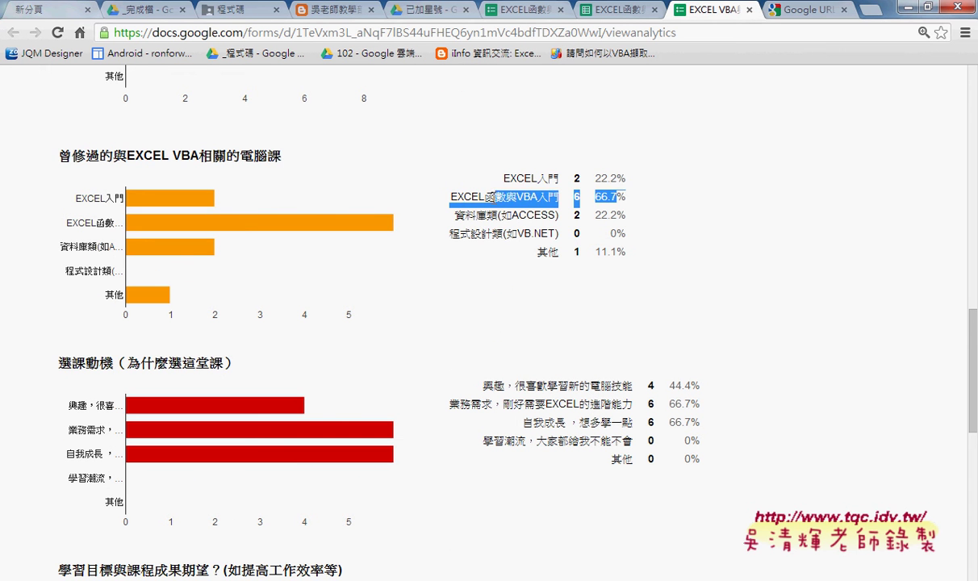
scroll(713, 231, "down", 2)
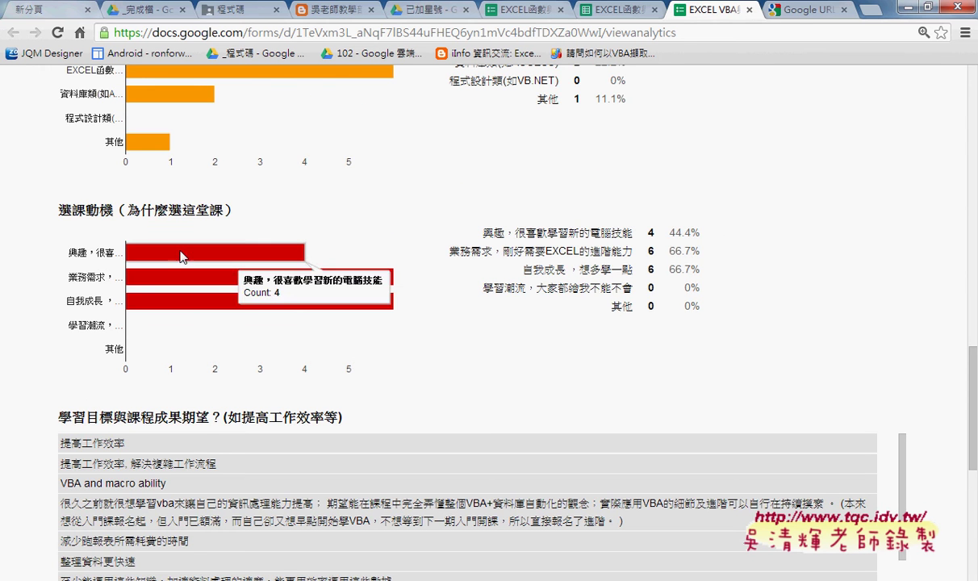
left_click_drag(743, 266, 566, 255)
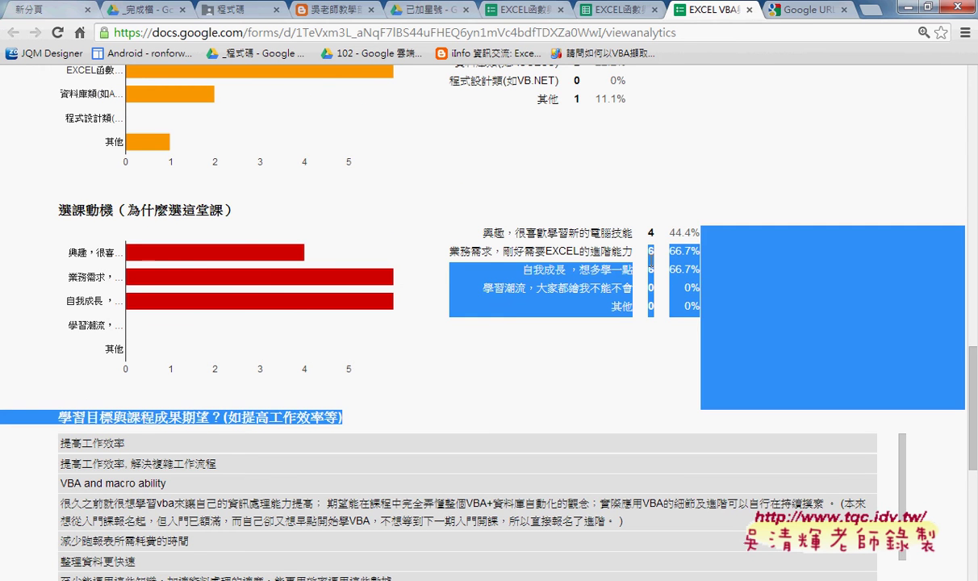
left_click(525, 251)
left_click_drag(469, 252, 593, 270)
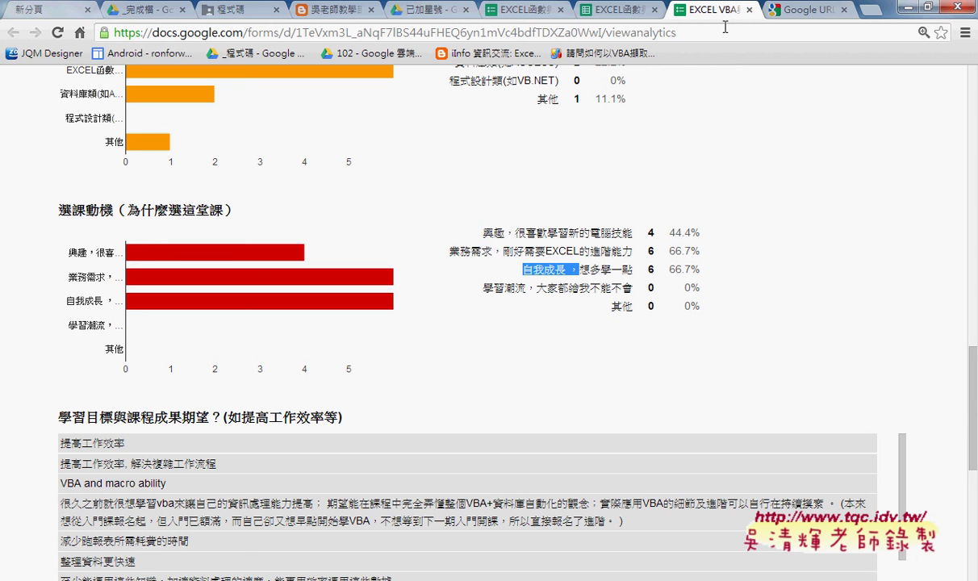
left_click(750, 15)
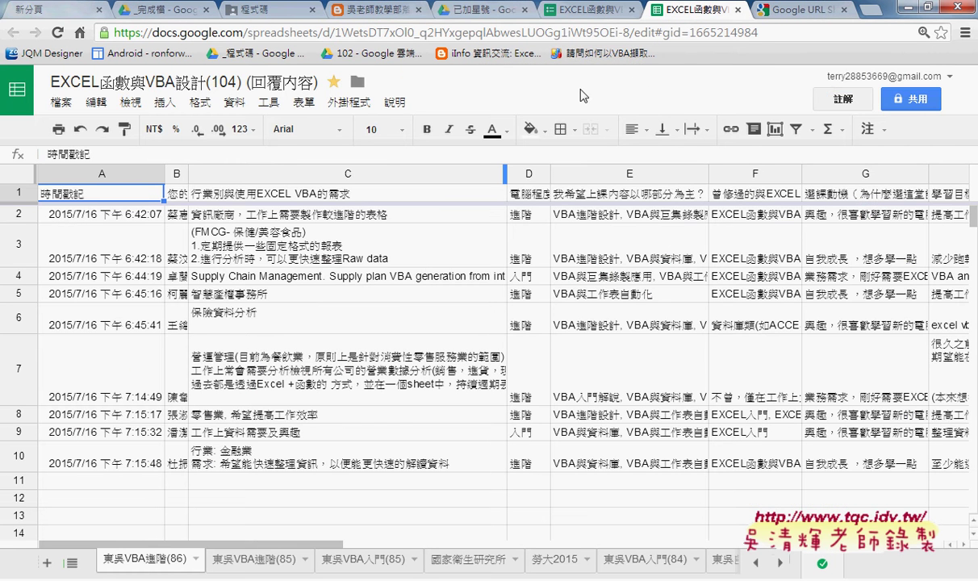
From starred Drive files, open the storage settings showing 55.71 GB of 128 GB used
left_click(477, 11)
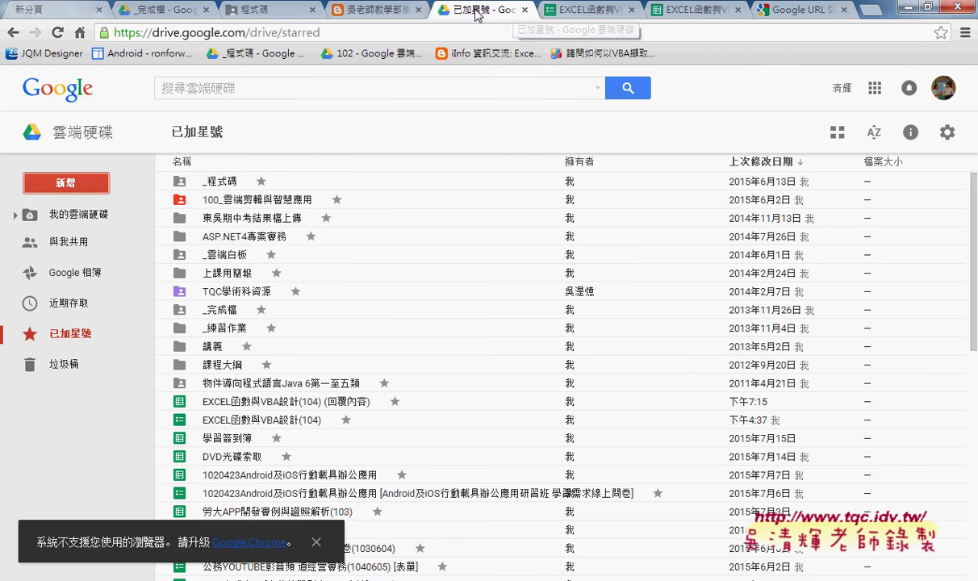
left_click(78, 184)
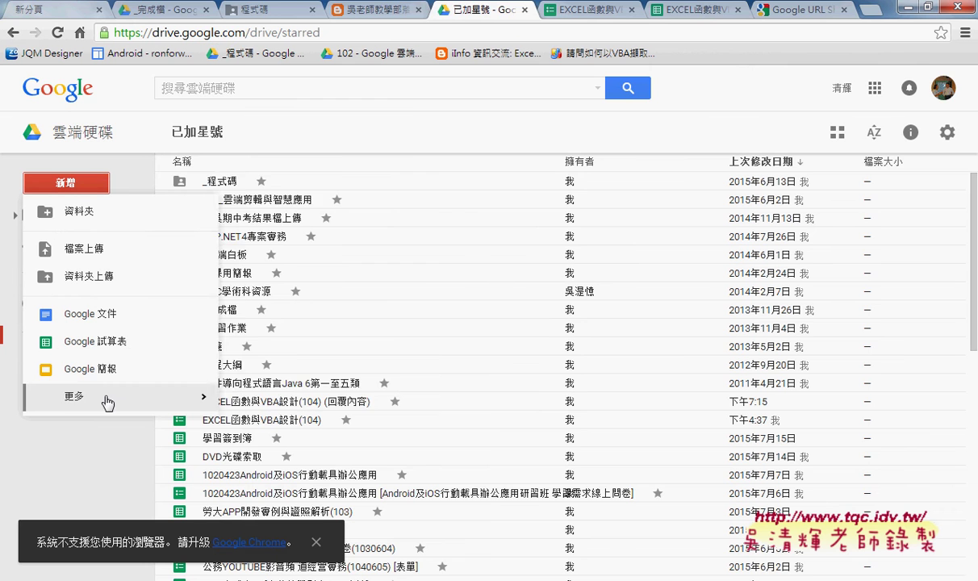
mouse_move(120, 396)
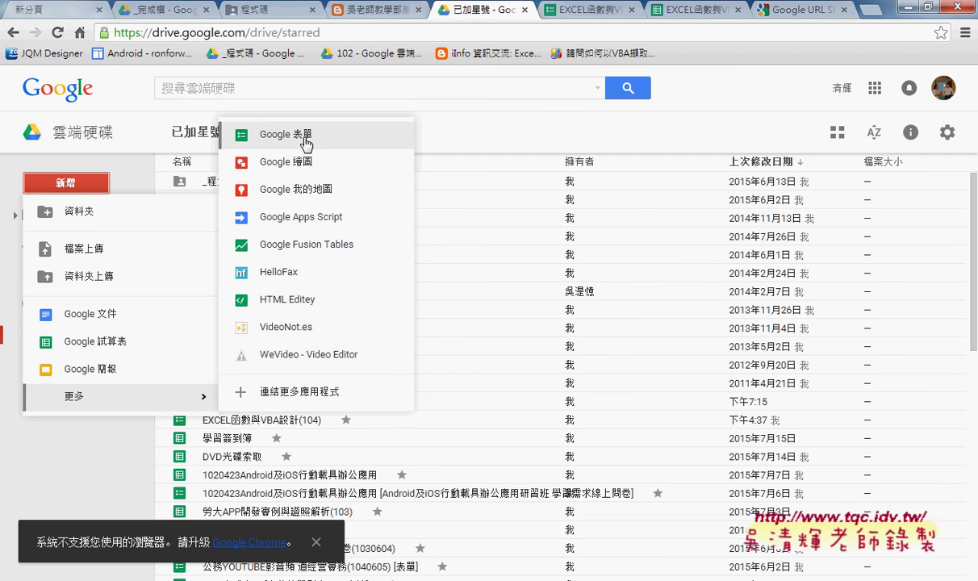
left_click(452, 130)
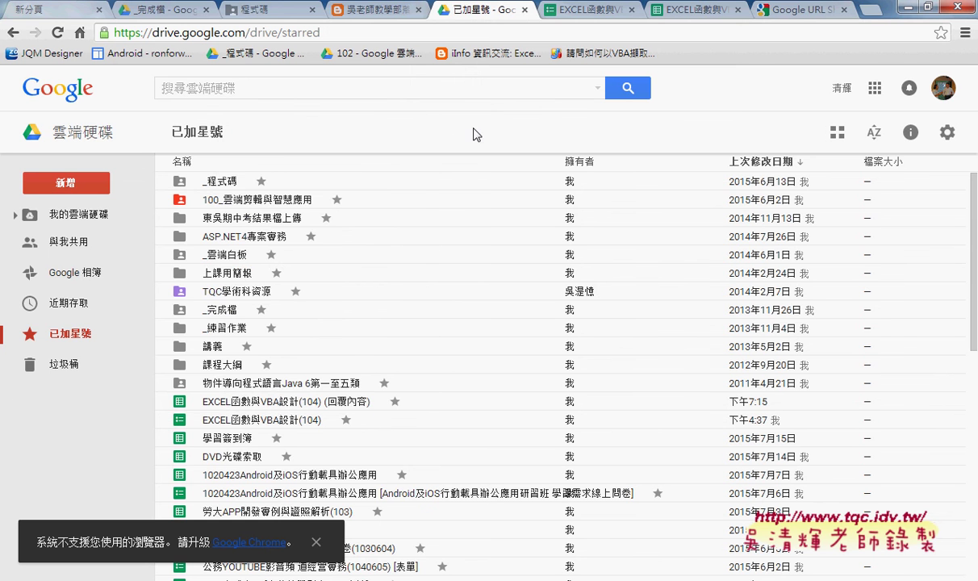
left_click(314, 542)
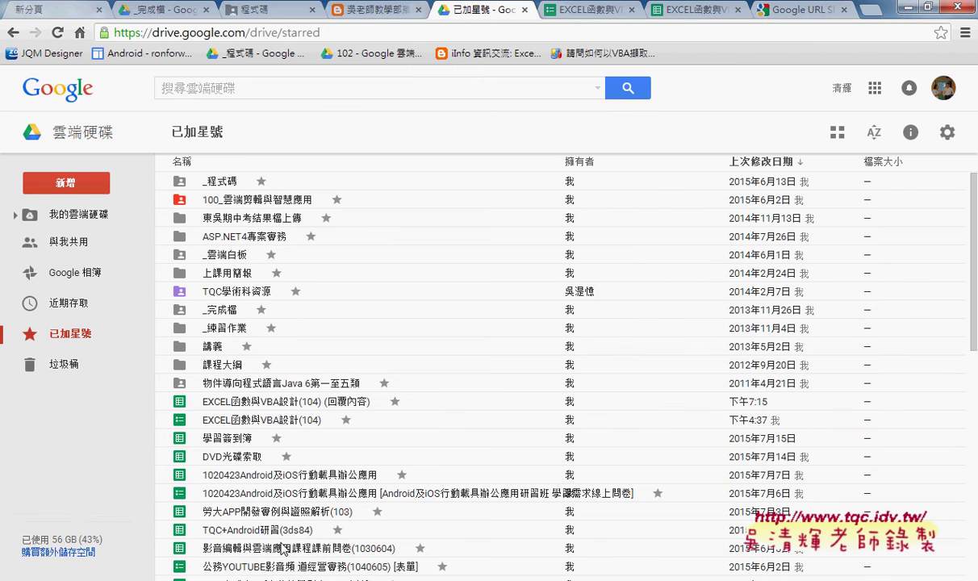
left_click(58, 552)
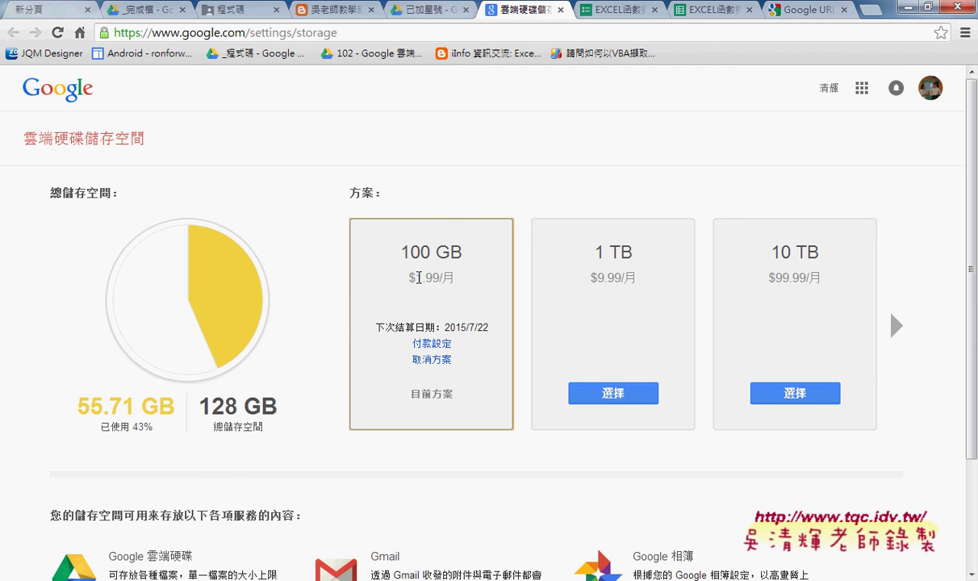
Highlight the 100 GB plan's $1.99/month price on the storage page
left_click_drag(414, 277, 438, 277)
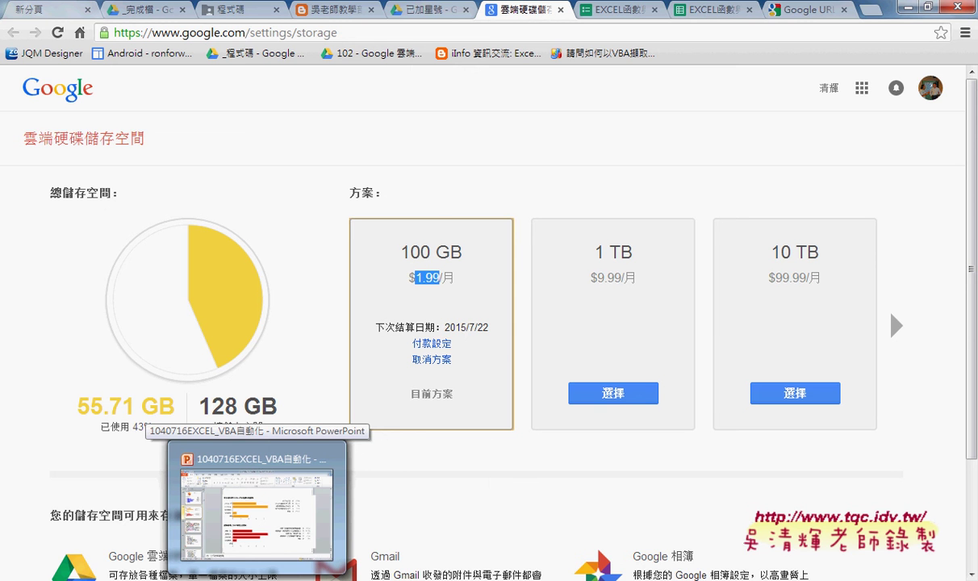
Return to the 程式碼 tab and close the index.html preview
left_click(234, 9)
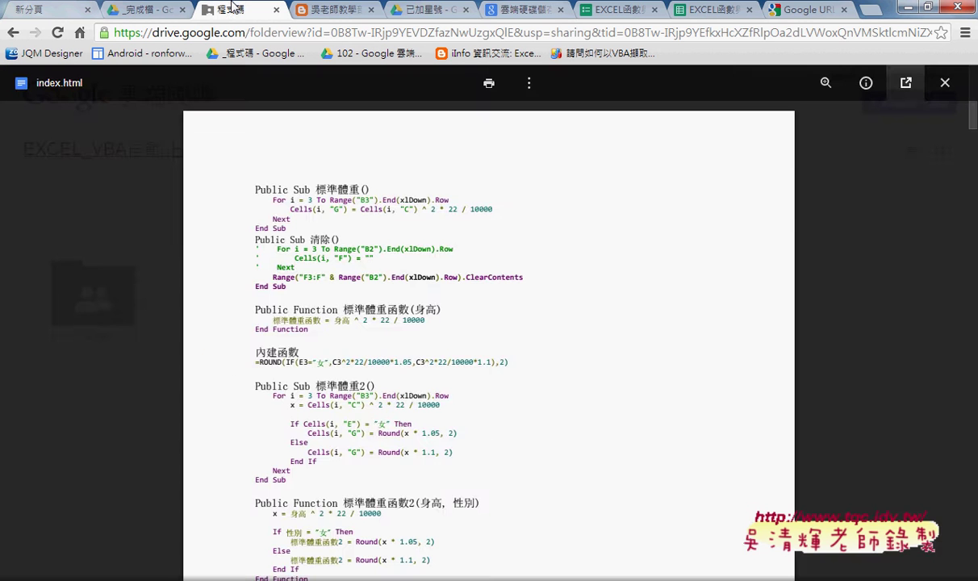
left_click(945, 82)
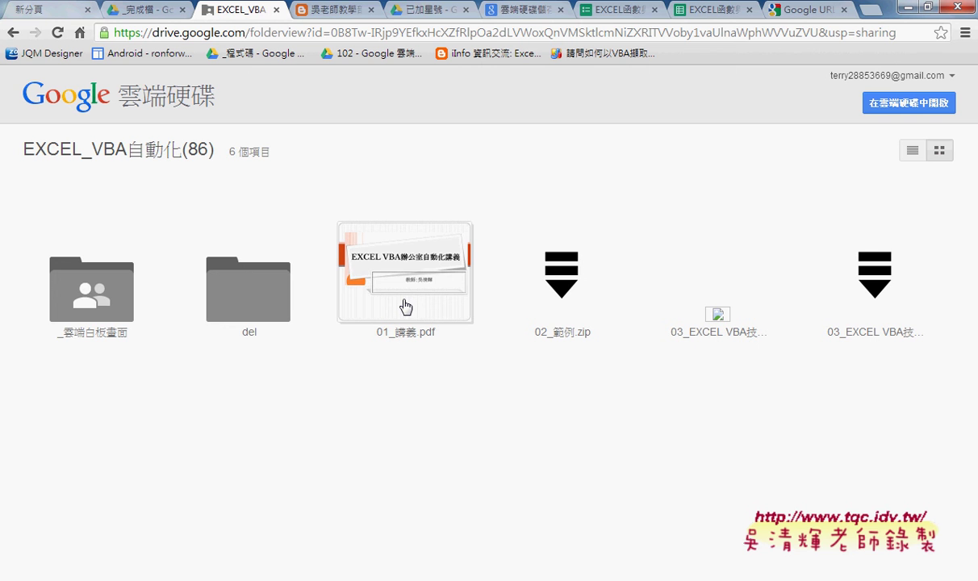
Navigate to _雲端白板畫面 > 問題01_表單設計 > 程式碼 and preview index.html
left_click(125, 307)
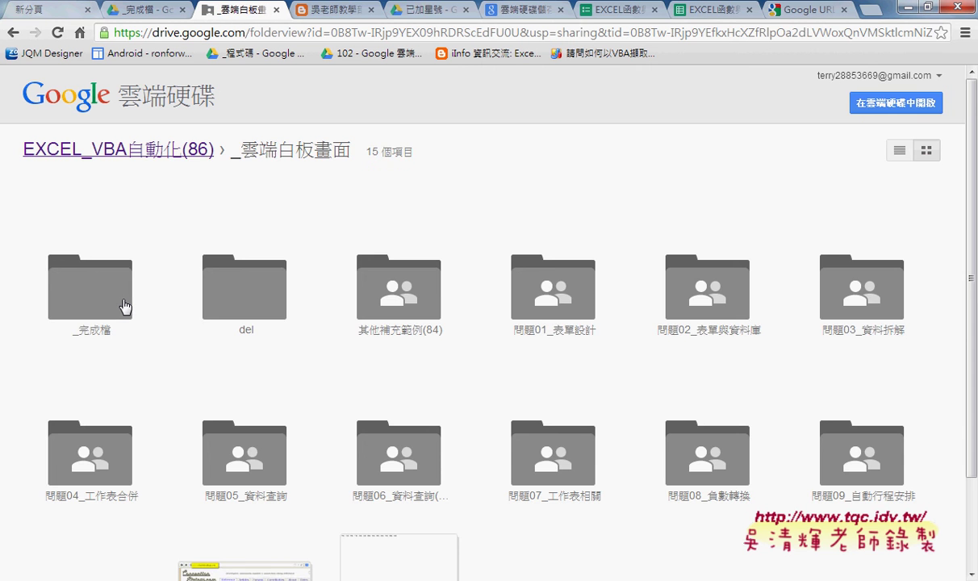
left_click(561, 331)
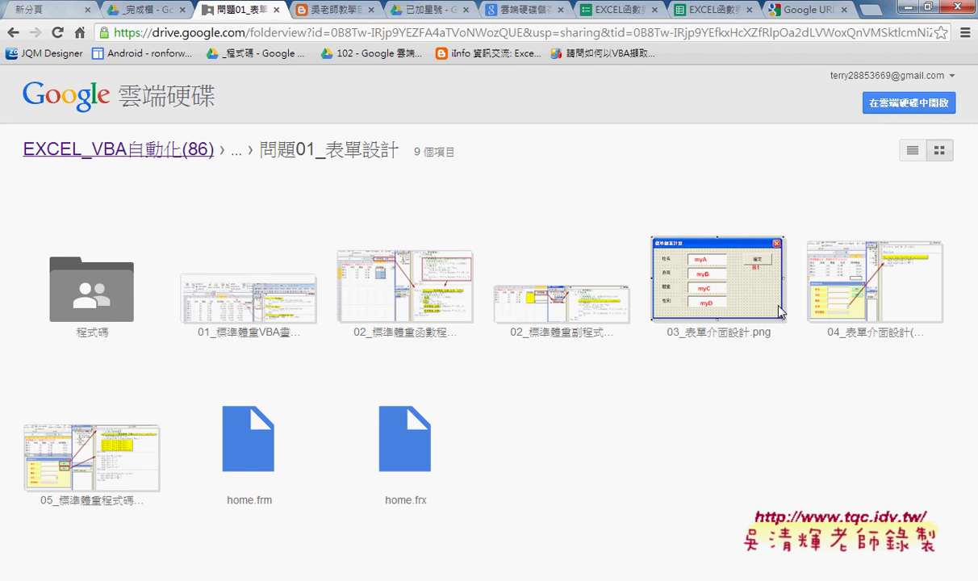
left_click(120, 311)
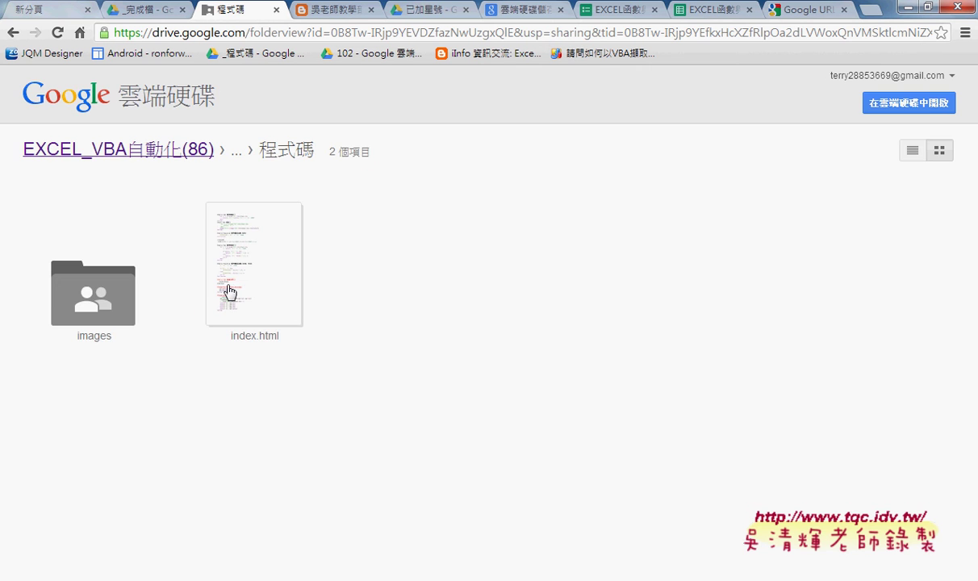
left_click(256, 290)
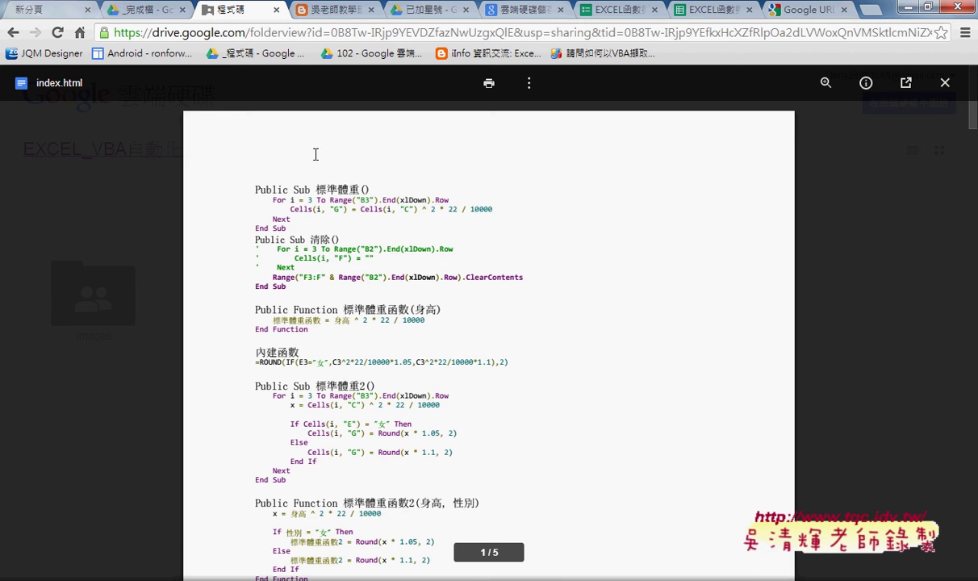
Select the 標準體重 subroutine code, then pop index.html out into its own Docs tab
double_click(257, 189)
left_click(256, 189)
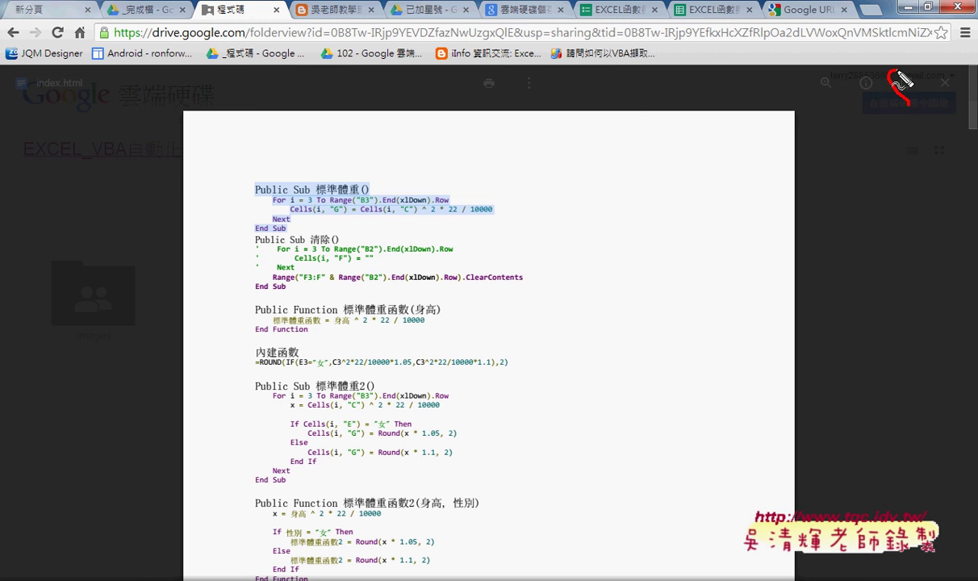
left_click_drag(904, 71, 910, 104)
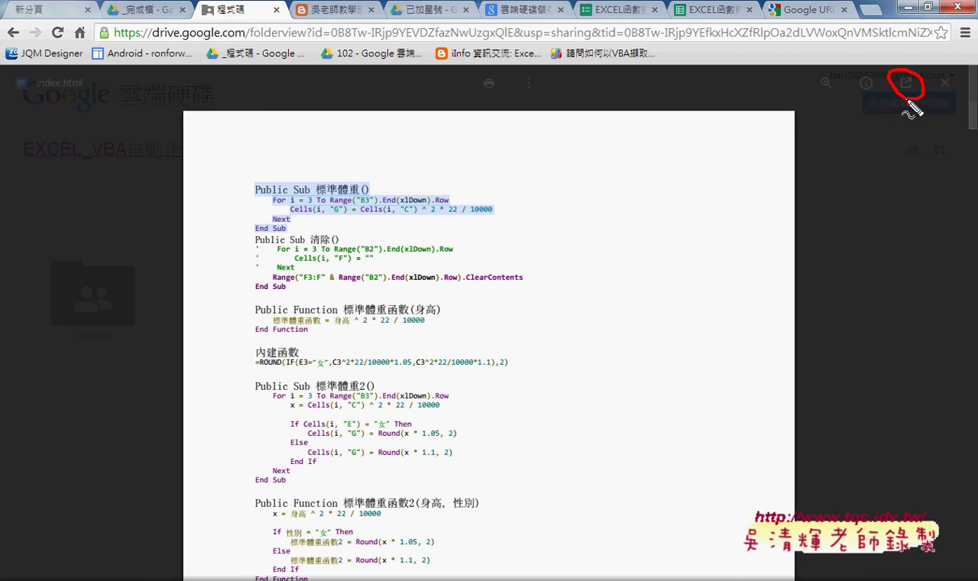
key("Escape")
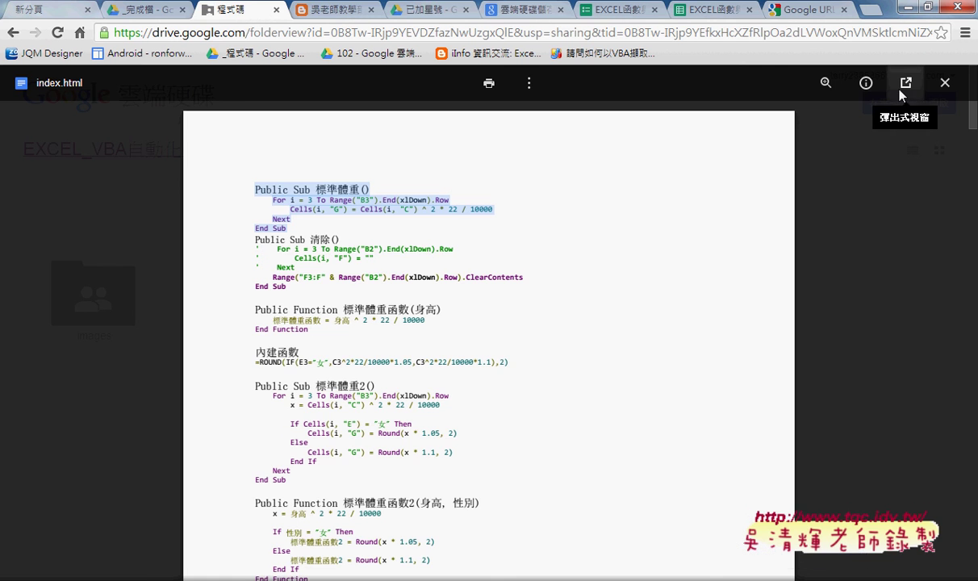
left_click(903, 95)
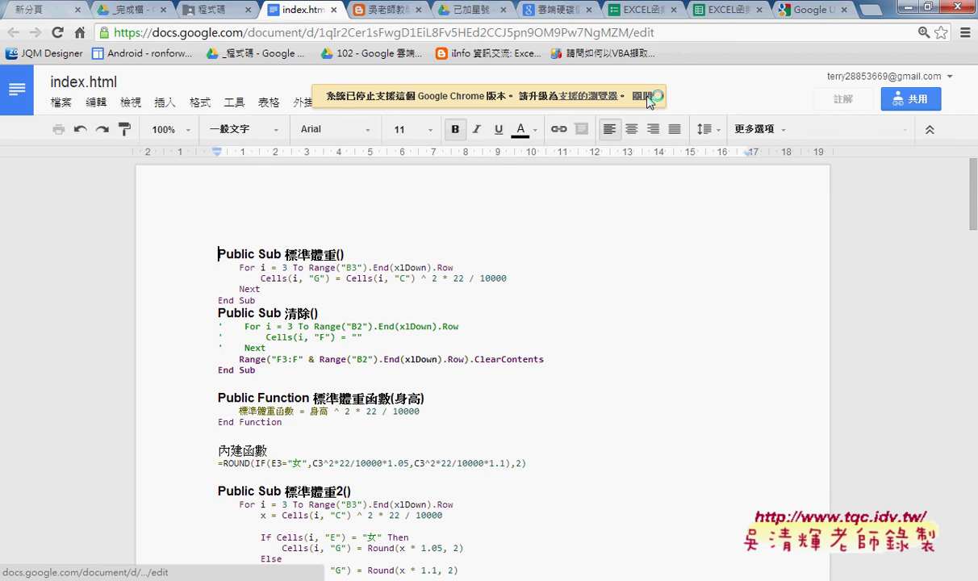
Dismiss the browser warning, select the first 標準體重 subroutine code, and switch to Excel sheet 問題6
left_click(648, 98)
mouse_move(212, 242)
left_mouse_down()
mouse_move(250, 262)
mouse_move(257, 301)
left_mouse_up()
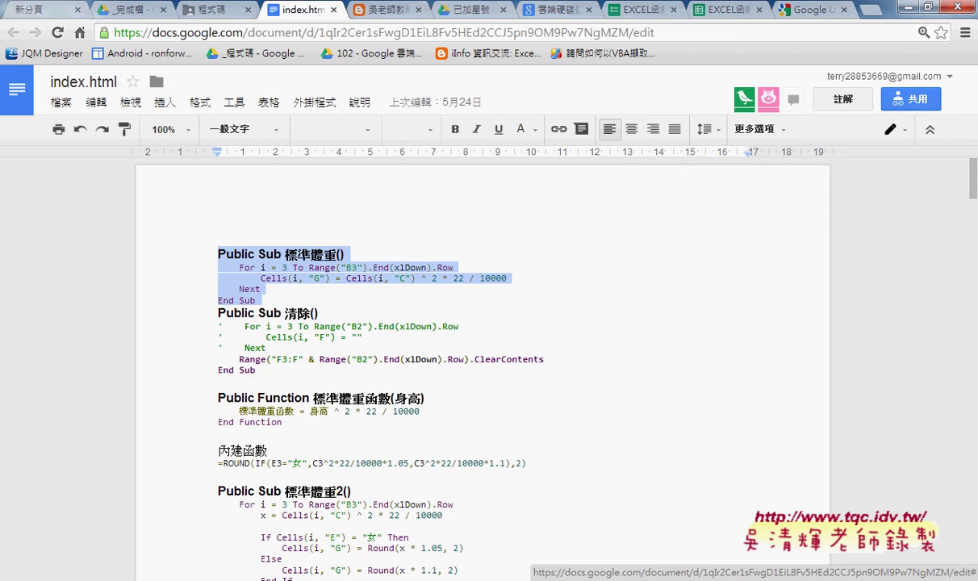
key("alt+Tab")
left_click(576, 427)
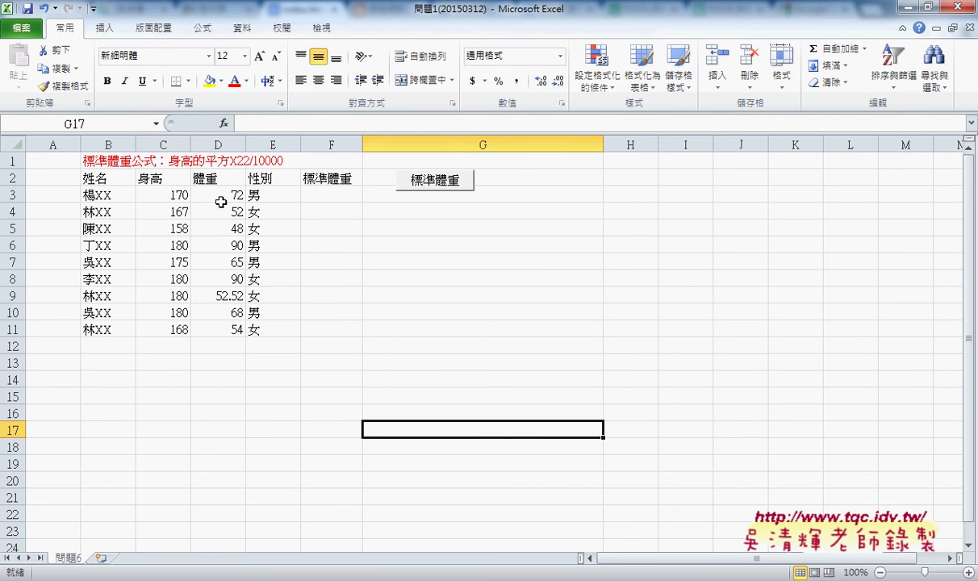
Begin editing cell F3, then cancel with Esc so the 標準體重 column stays empty
left_click(320, 195)
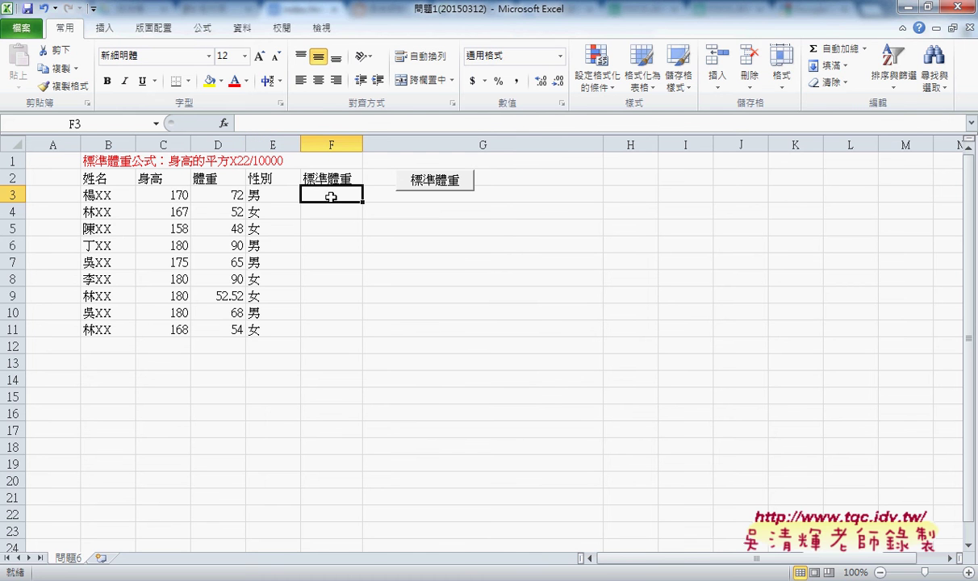
left_click(234, 123)
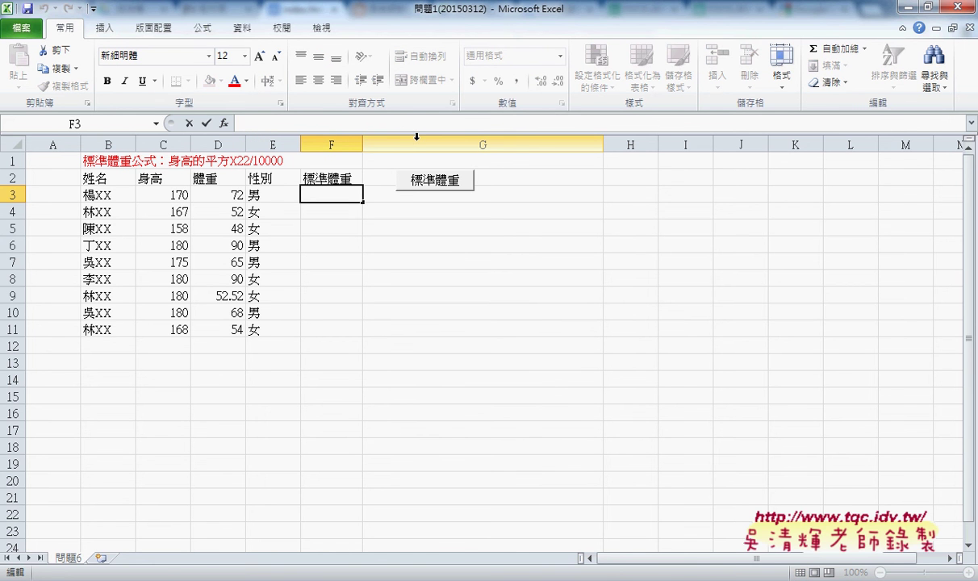
mouse_move(371, 144)
left_mouse_down()
mouse_move(311, 144)
mouse_move(245, 109)
mouse_move(416, 127)
mouse_move(343, 136)
left_mouse_up()
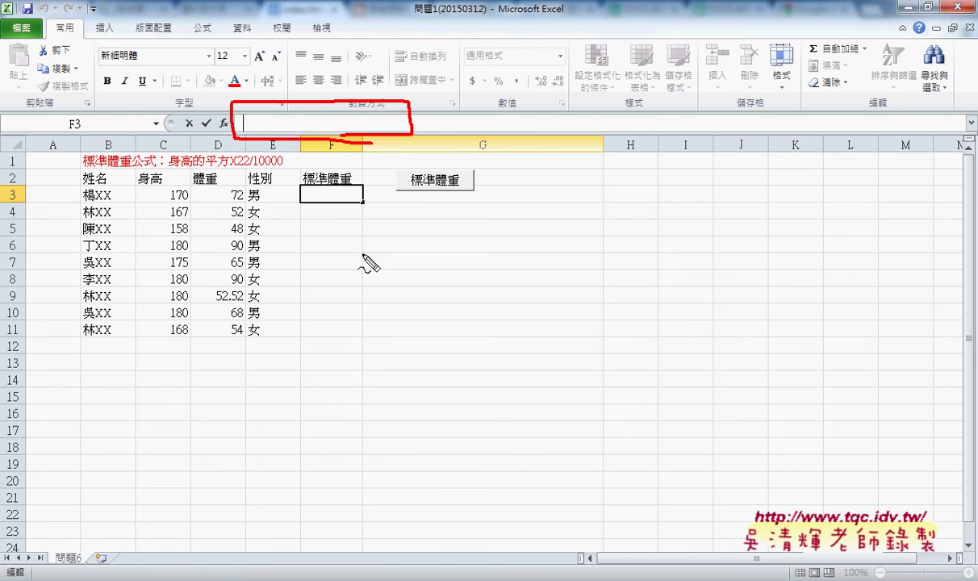
left_click_drag(193, 94, 192, 138)
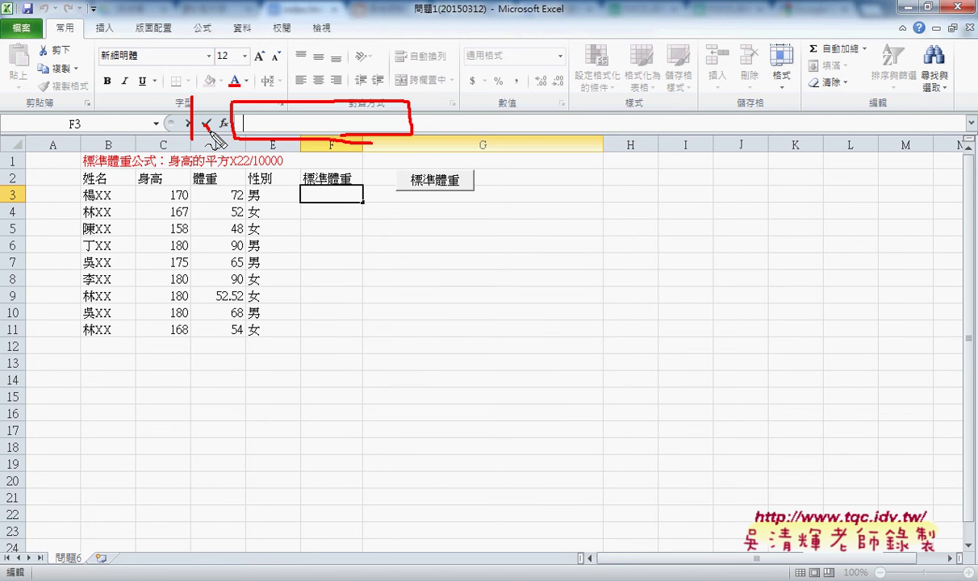
key("Escape")
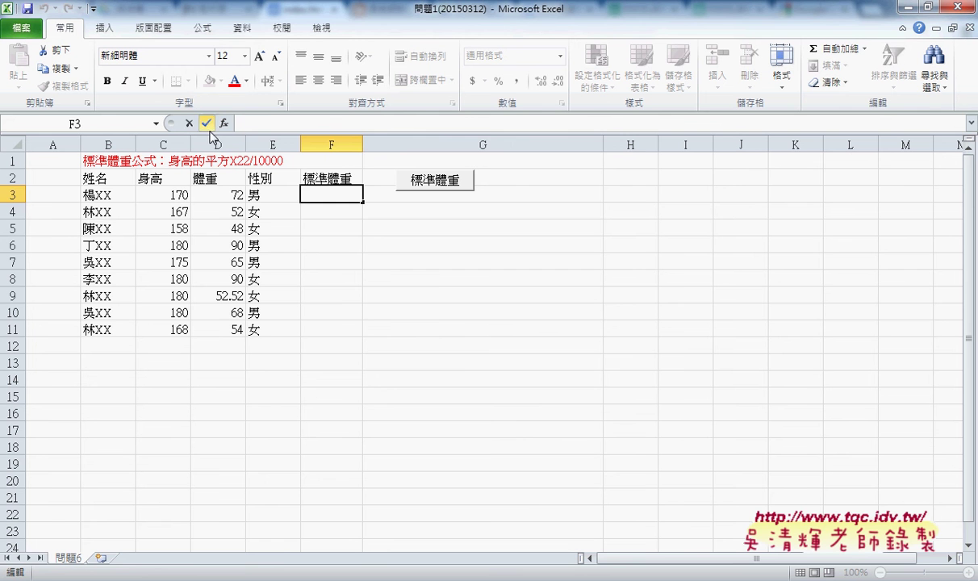
left_click(453, 215)
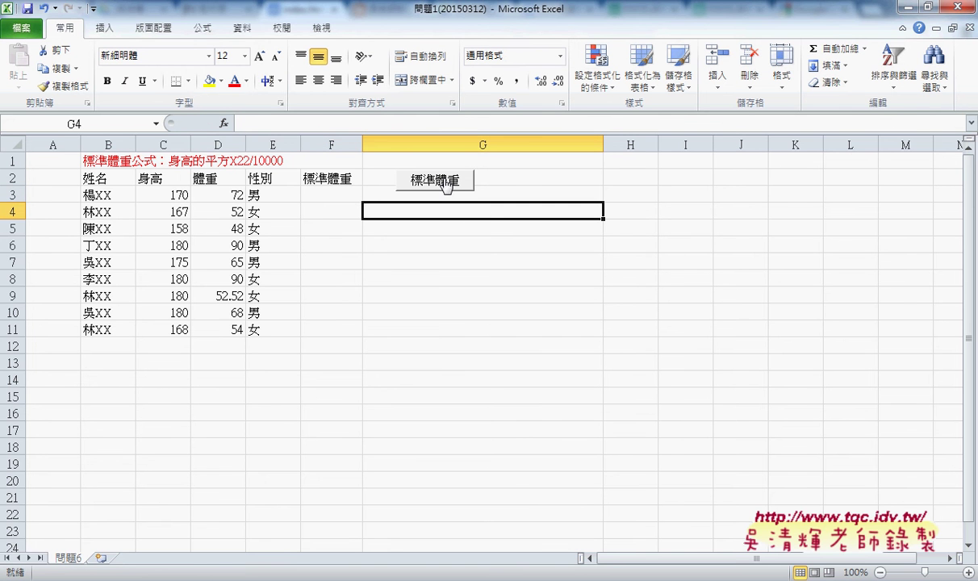
left_click(446, 182)
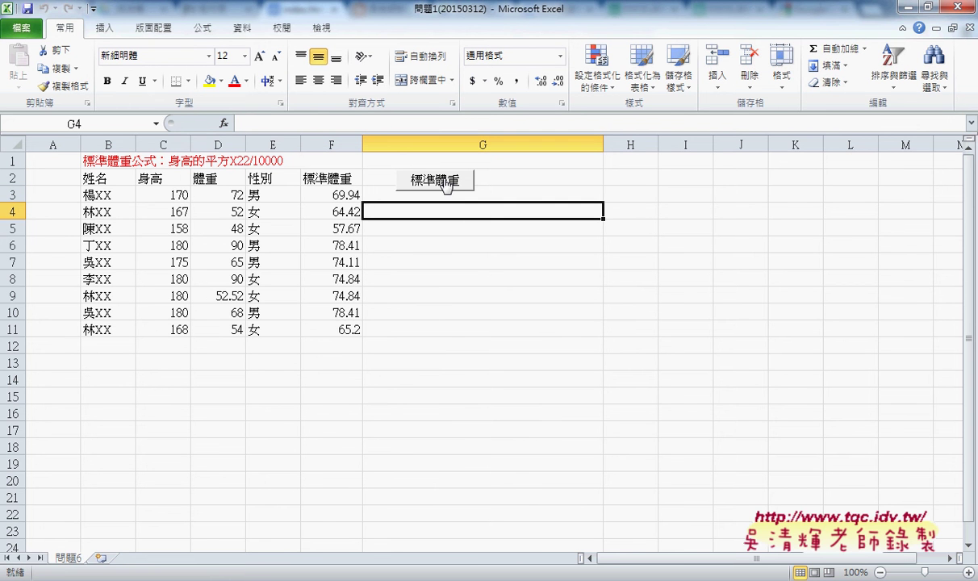
left_click_drag(347, 197, 341, 328)
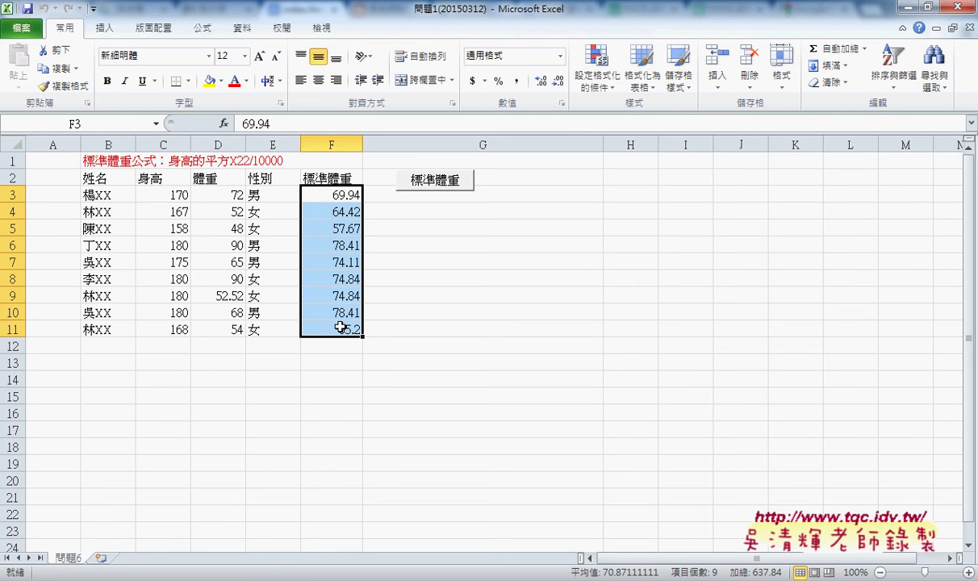
key("Delete")
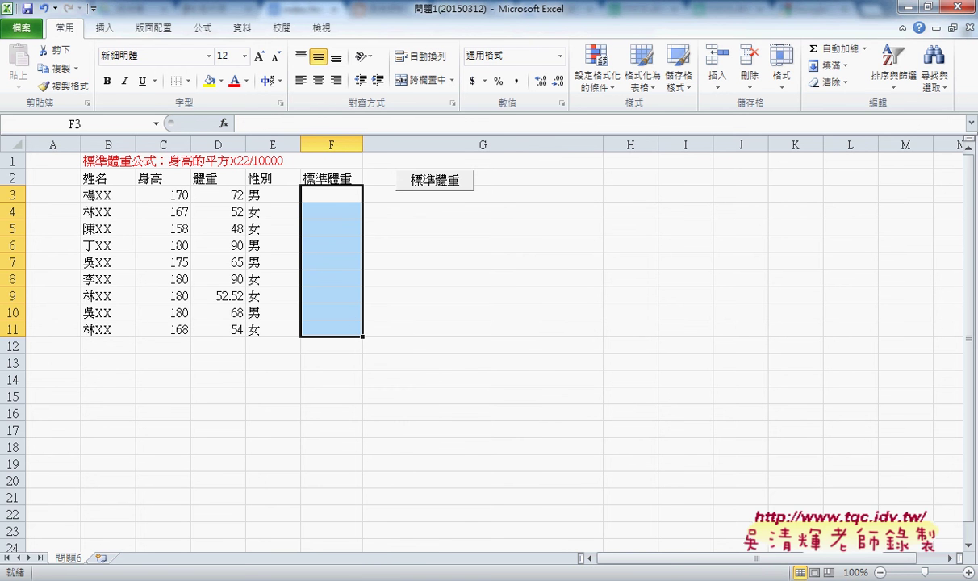
left_click(327, 540)
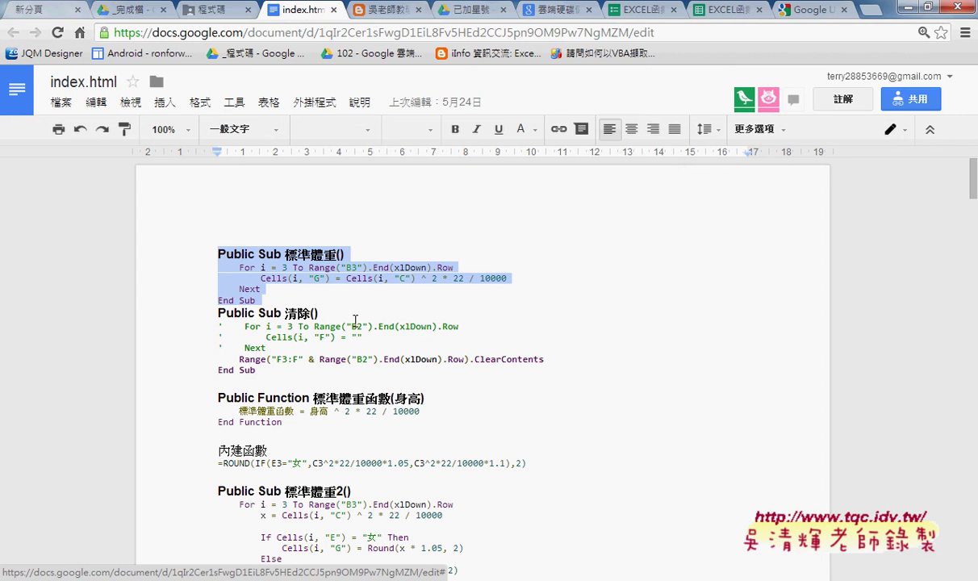
left_click(327, 311)
left_click_drag(266, 288, 260, 289)
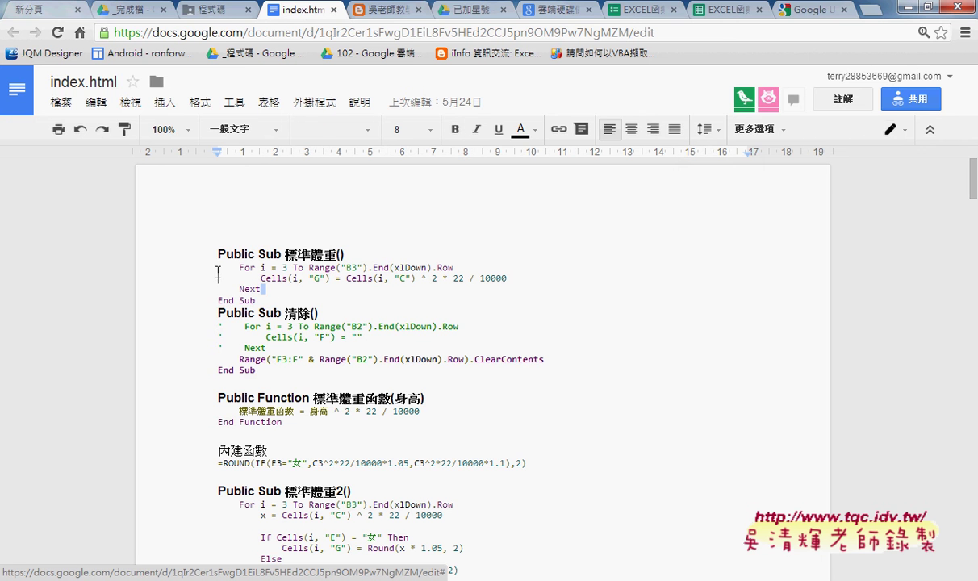
double_click(264, 289)
left_click(261, 278)
left_click_drag(261, 279, 514, 278)
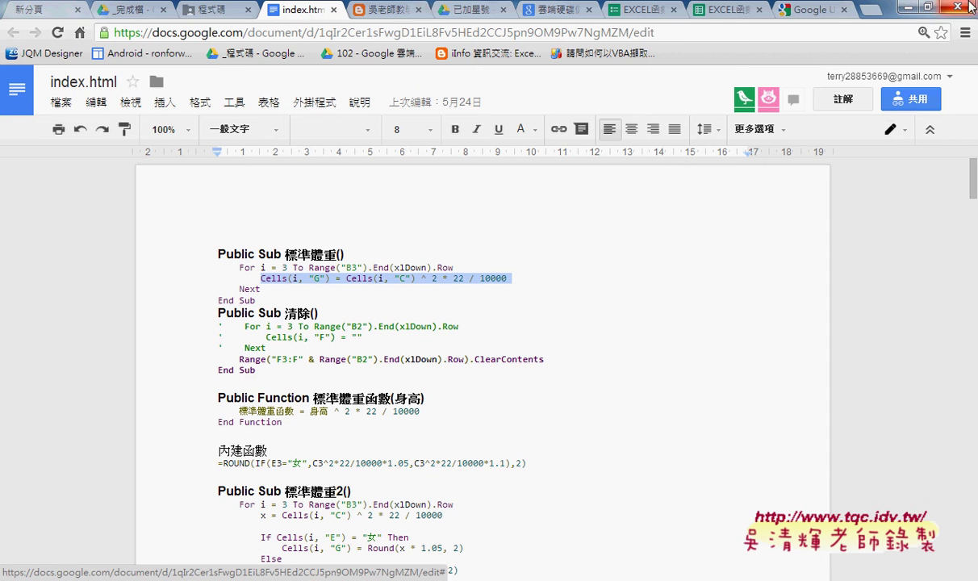
left_click(908, 7)
Insert the user-defined =標準體重_函數(C3,E3) into F3, returning 69.94
left_click(335, 193)
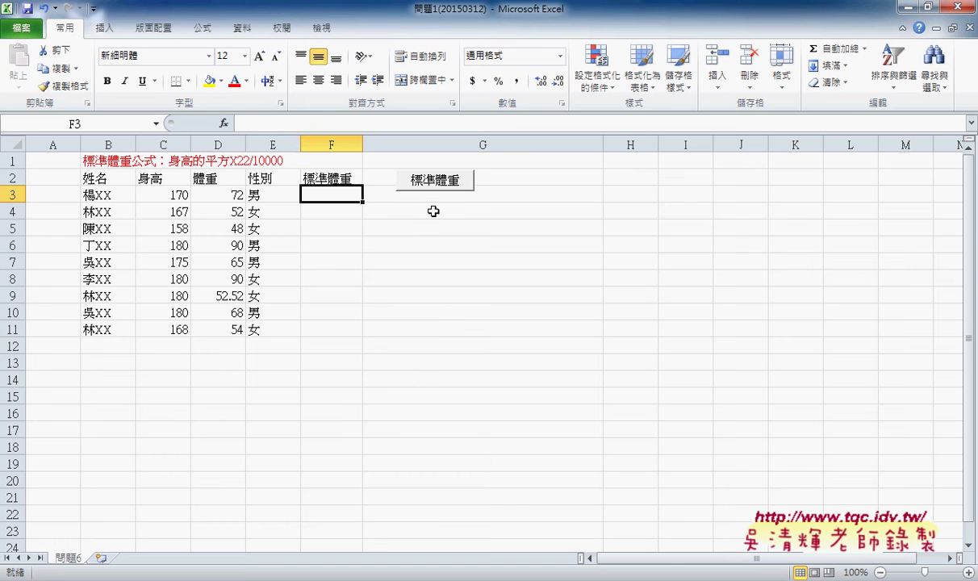
left_click(224, 124)
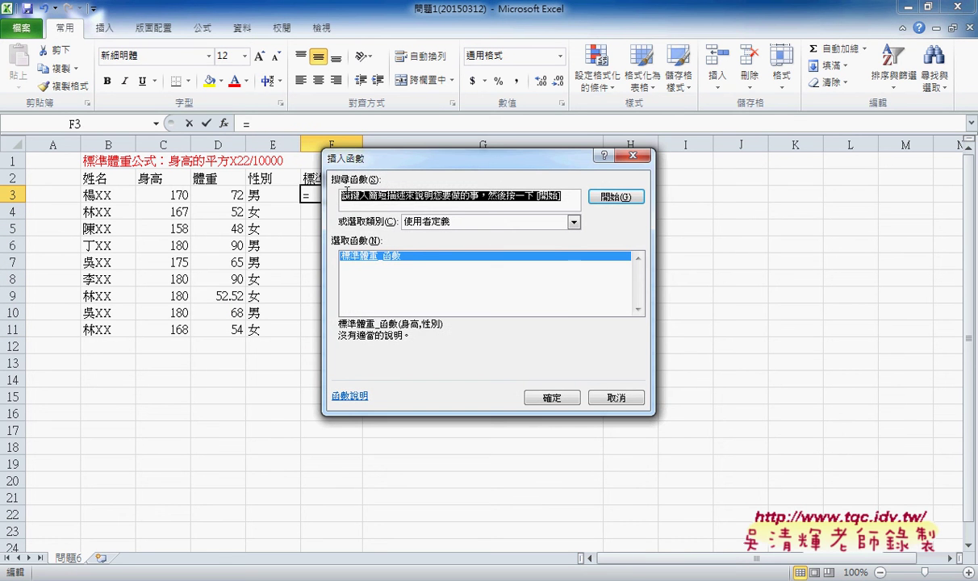
left_click(443, 222)
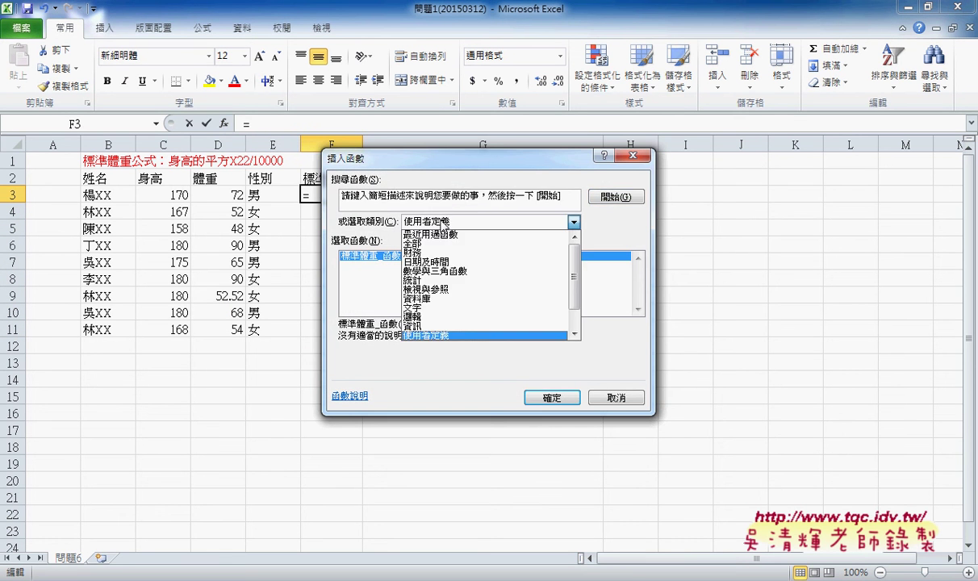
left_click(436, 335)
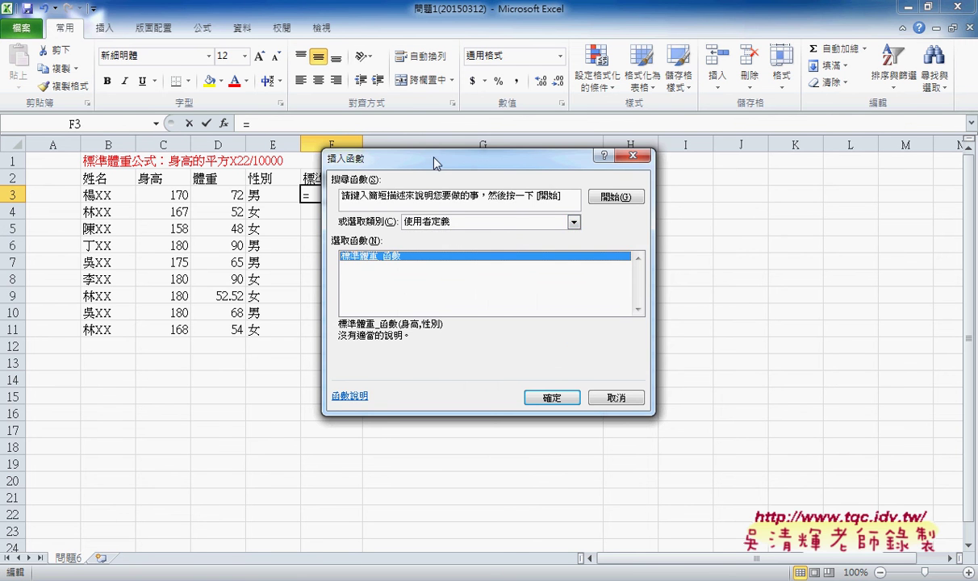
left_click_drag(410, 148, 478, 143)
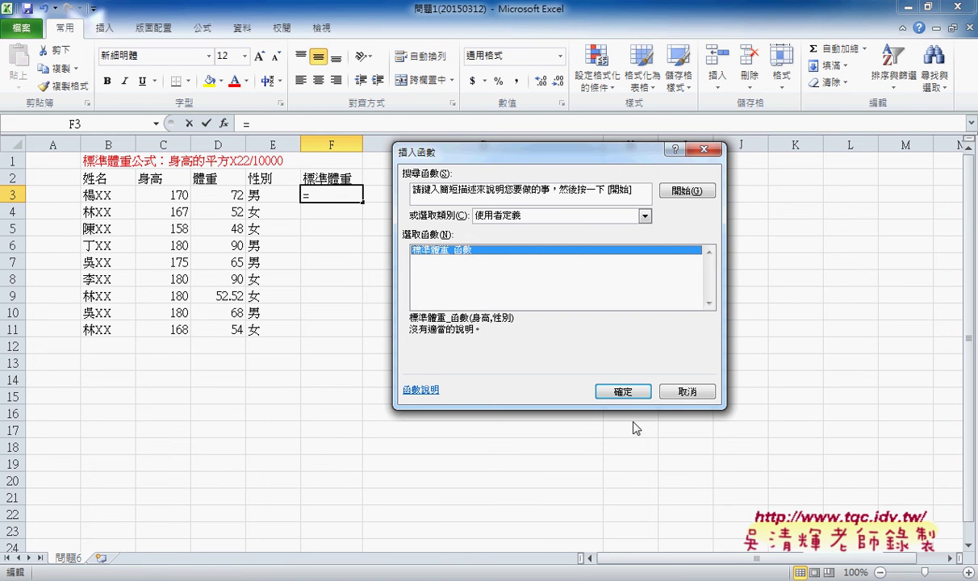
left_click(625, 393)
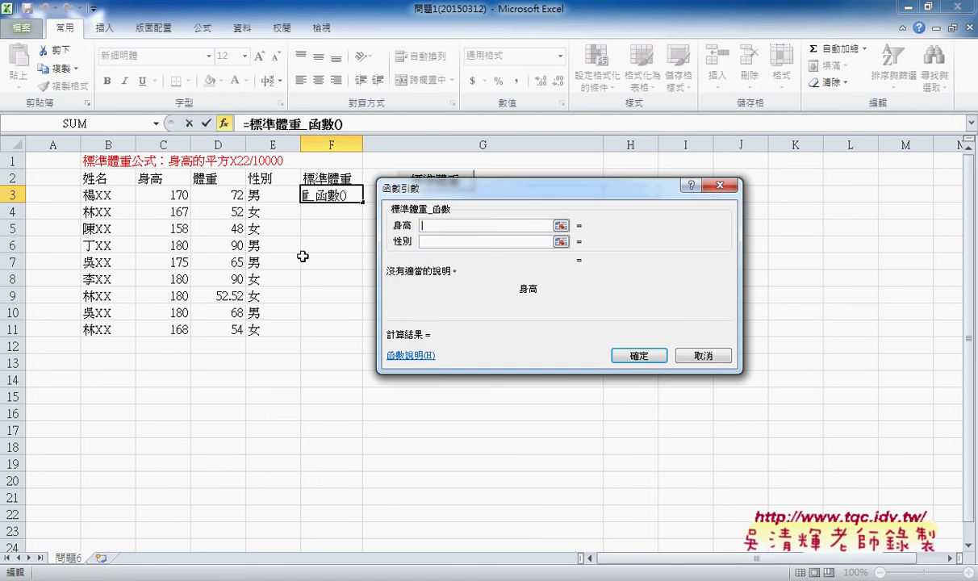
left_click(181, 198)
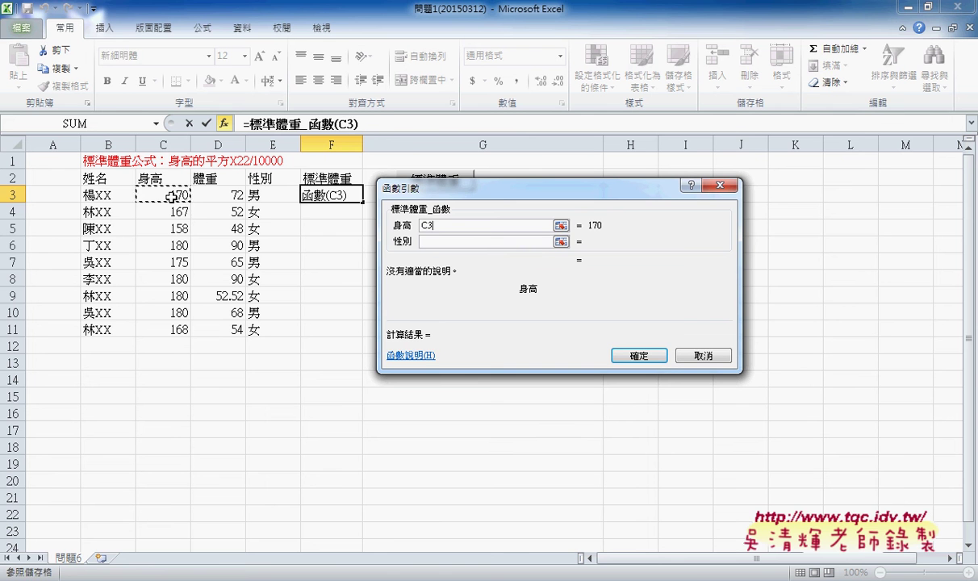
left_click(428, 242)
left_click(263, 192)
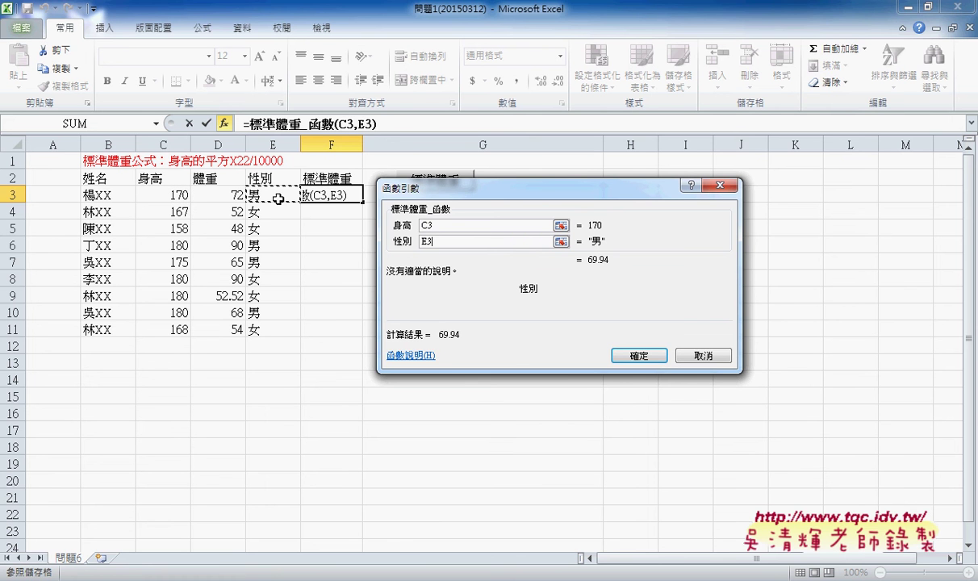
left_click(655, 360)
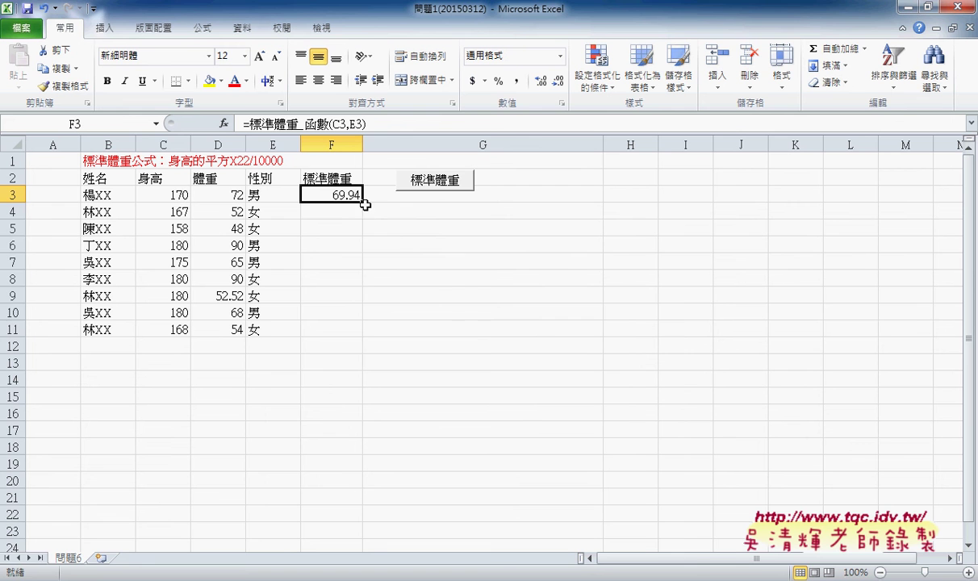
Fill F3's formula down to F11, giving nine standard weights from 69.94 to 65.2
double_click(362, 203)
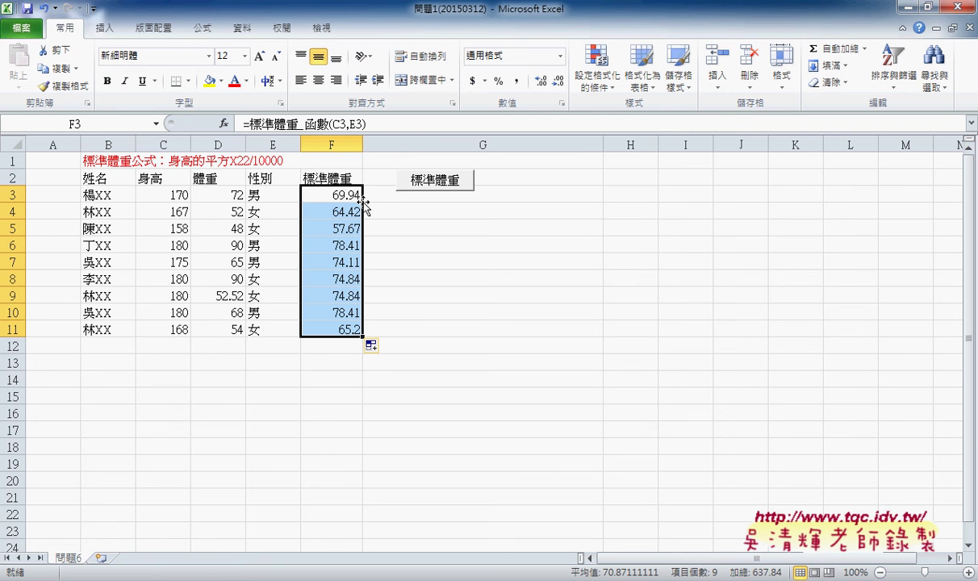
left_click(343, 196)
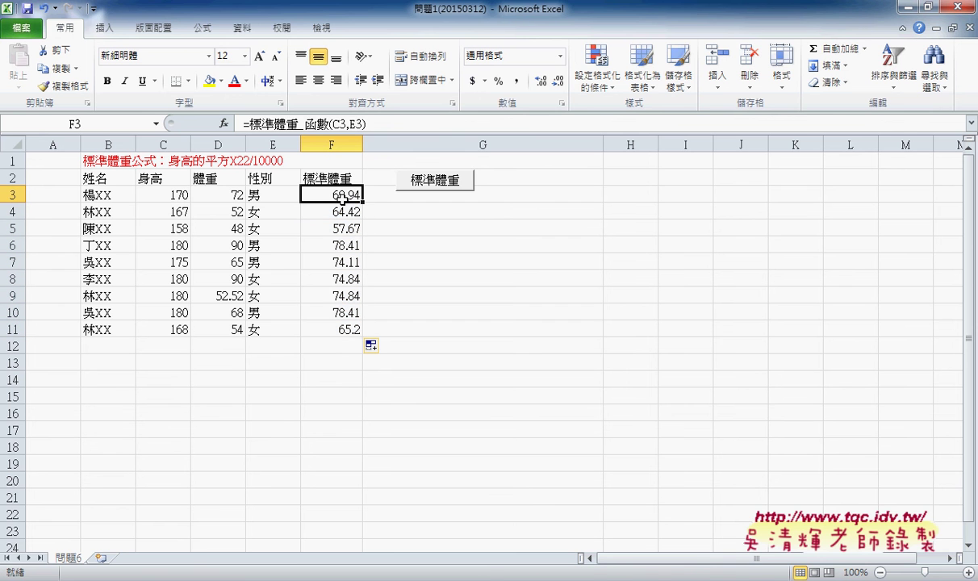